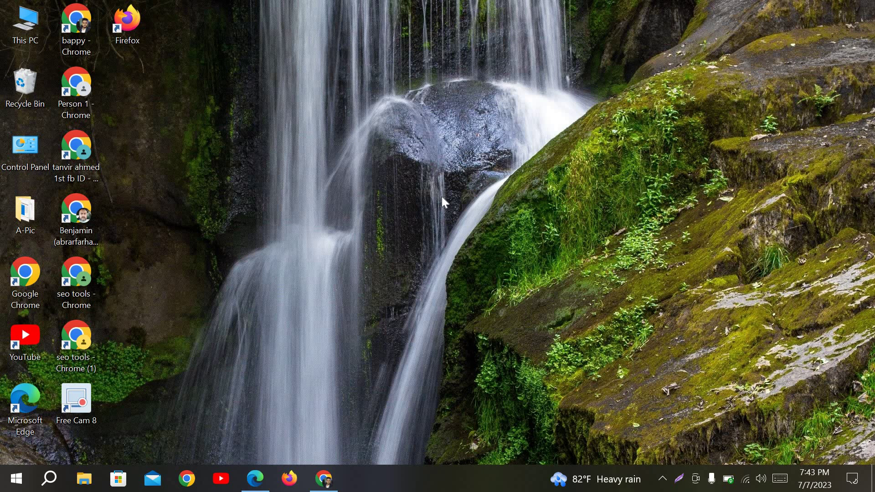
right_click(442, 196)
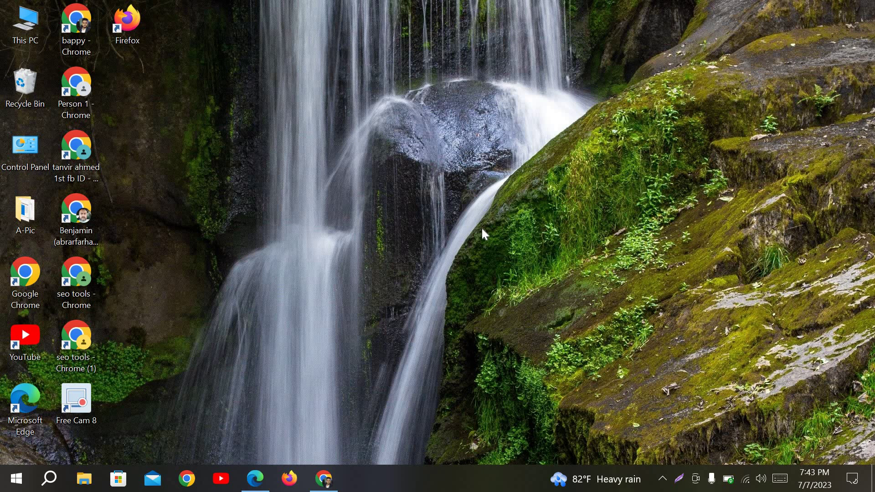
key(Return)
right_click(545, 88)
right_click(597, 128)
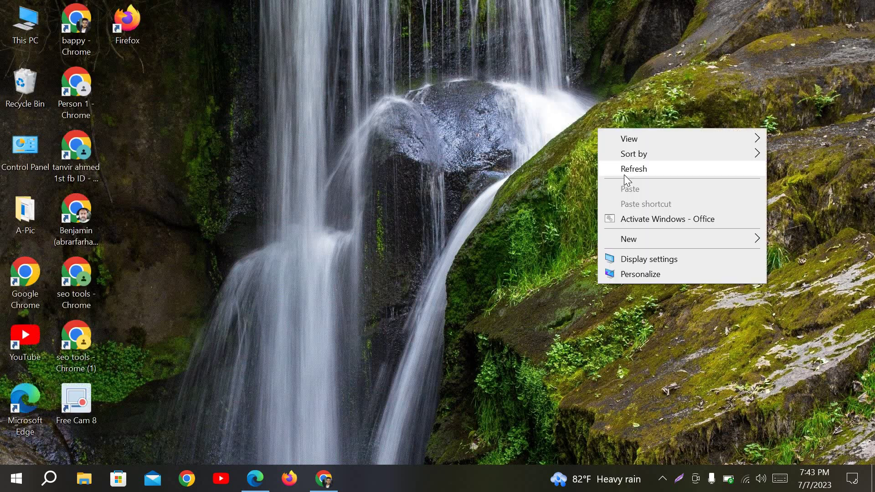
click(625, 174)
right_click(624, 174)
click(647, 218)
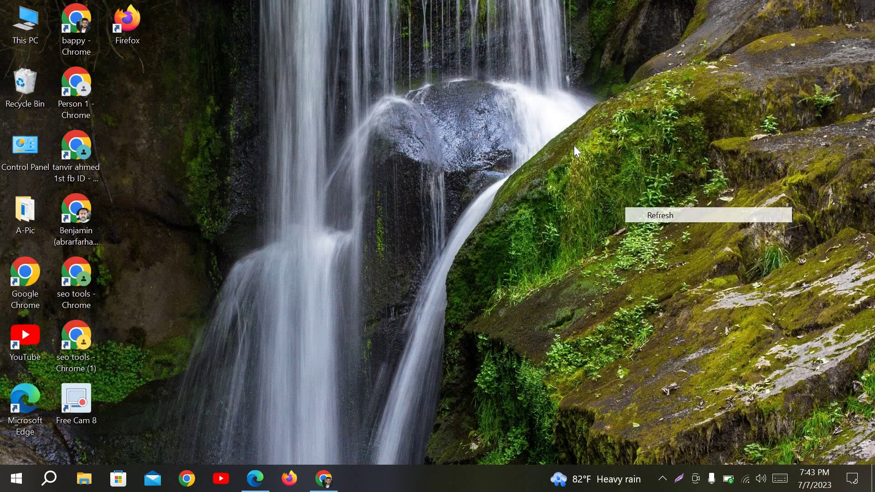
right_click(573, 146)
click(601, 187)
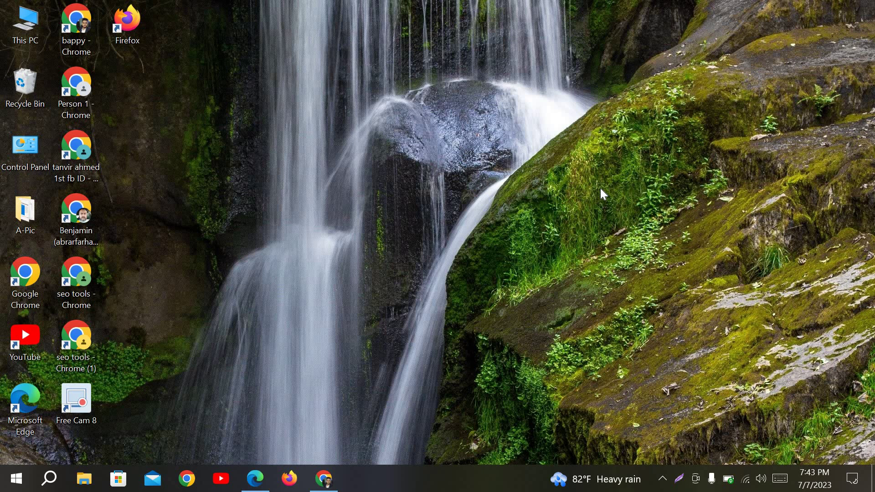
right_click(454, 150)
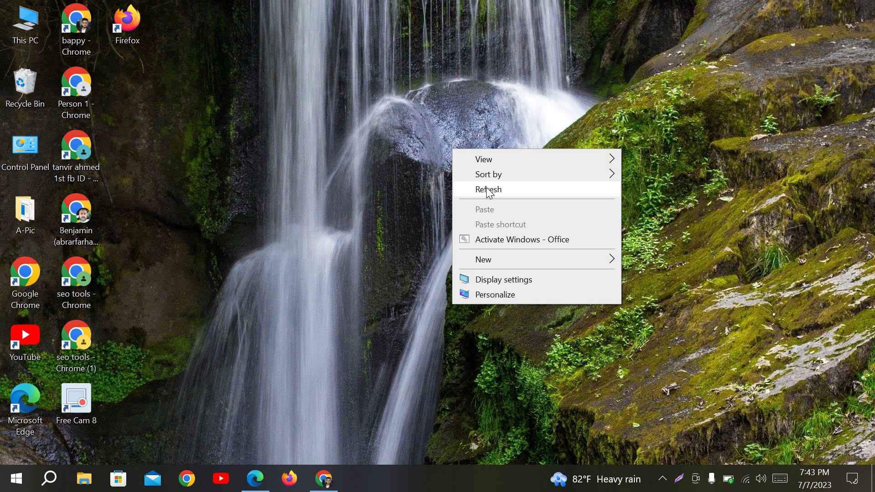
right_click(486, 188)
click(528, 228)
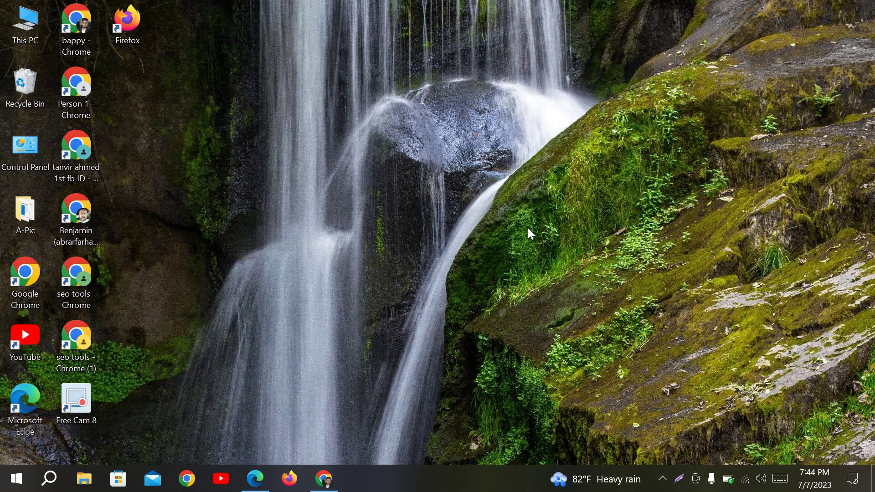
right_click(479, 195)
click(515, 237)
right_click(453, 99)
click(480, 137)
right_click(479, 137)
click(511, 177)
Switch to Chrome and copy the phrase "wordpress website seo" from the Google Translate page
click(324, 478)
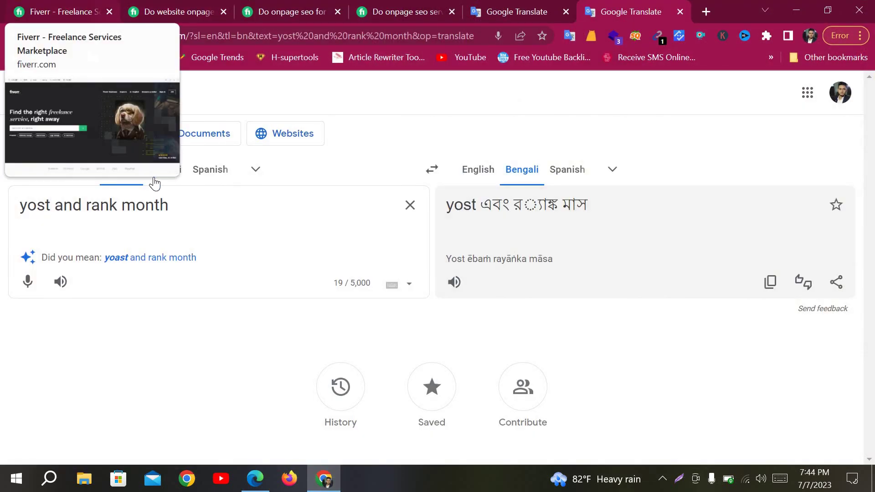
key(ctrl+1)
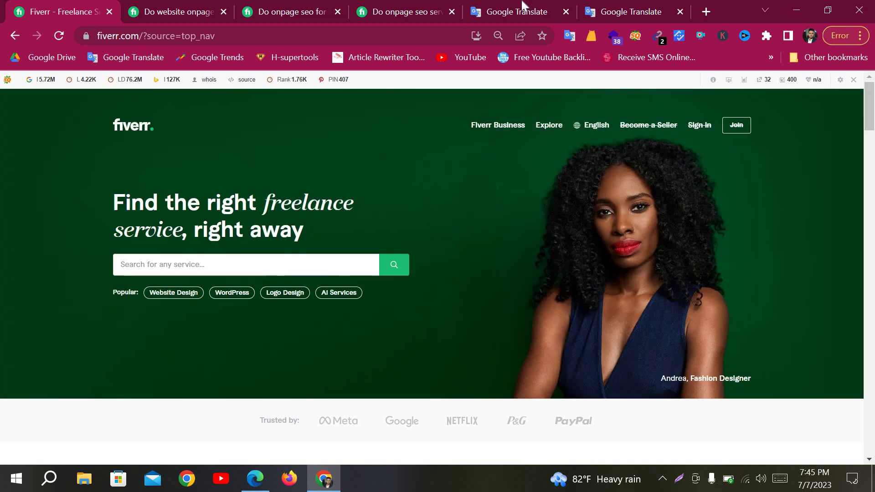
key(ctrl+5)
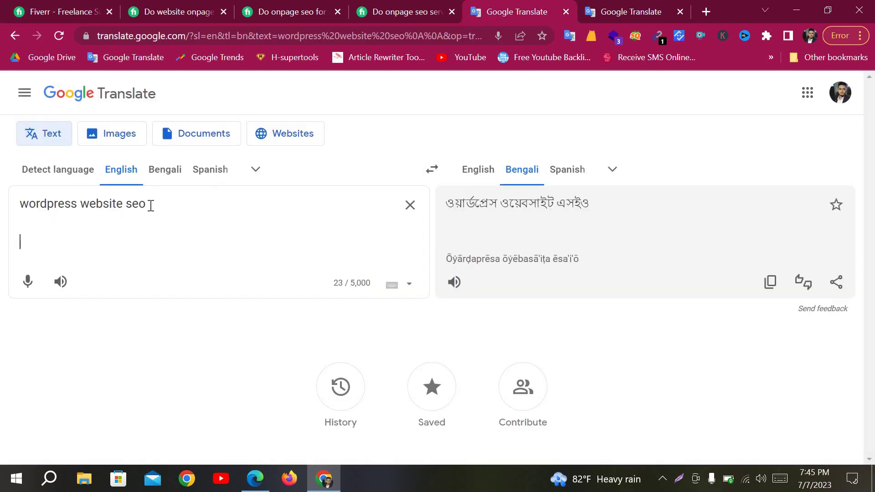
drag(148, 204, 7, 200)
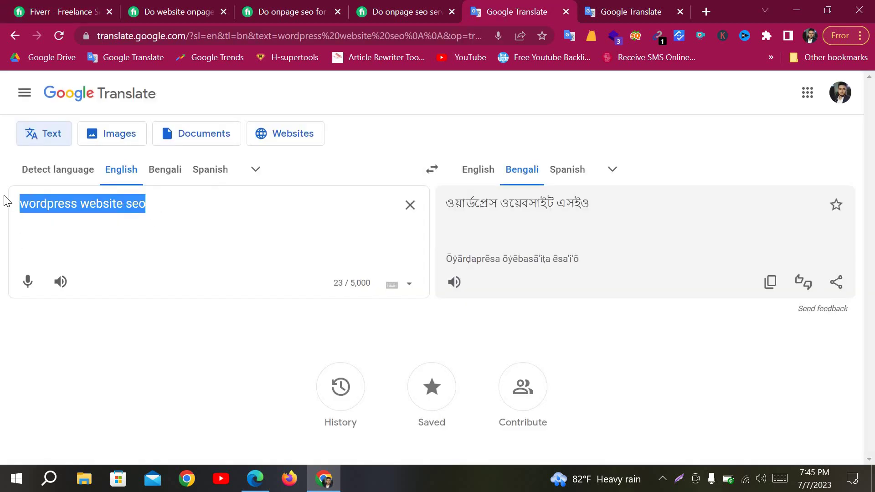
key(Right)
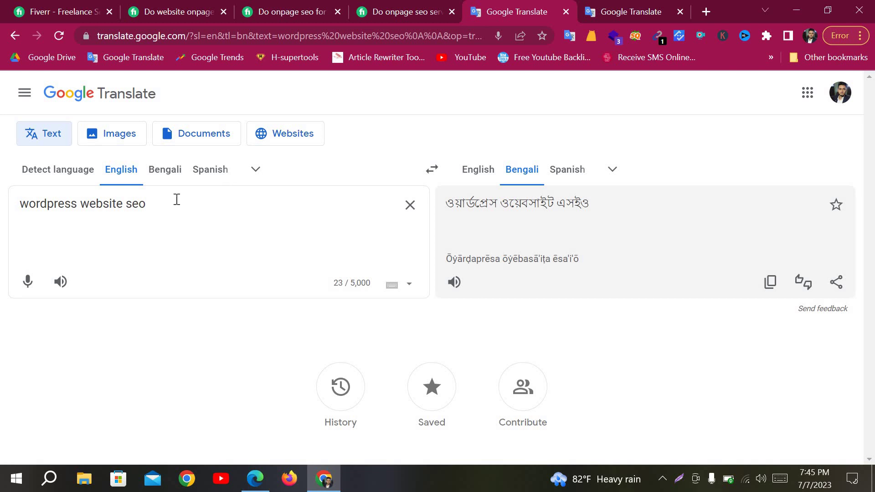
key(ctrl+a)
key(ctrl+c)
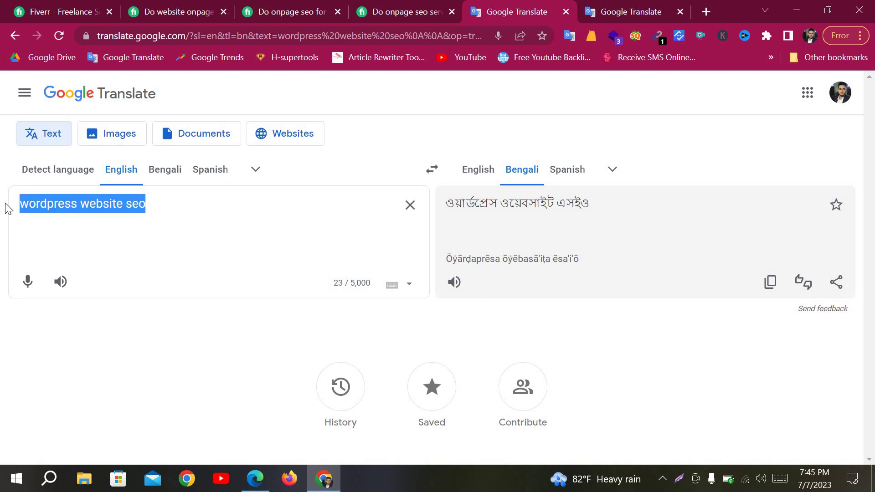
Search Fiverr's services for the copied phrase "wordpress website seo"
click(48, 10)
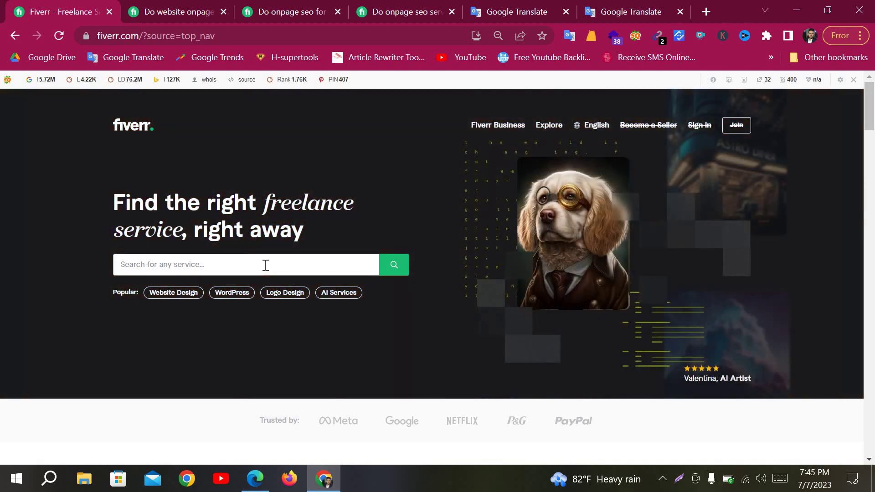
click(265, 265)
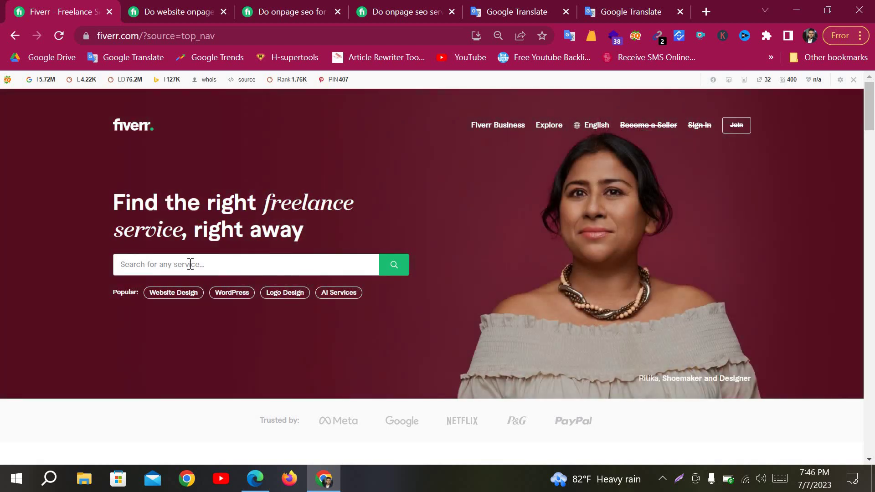
key(ctrl+v)
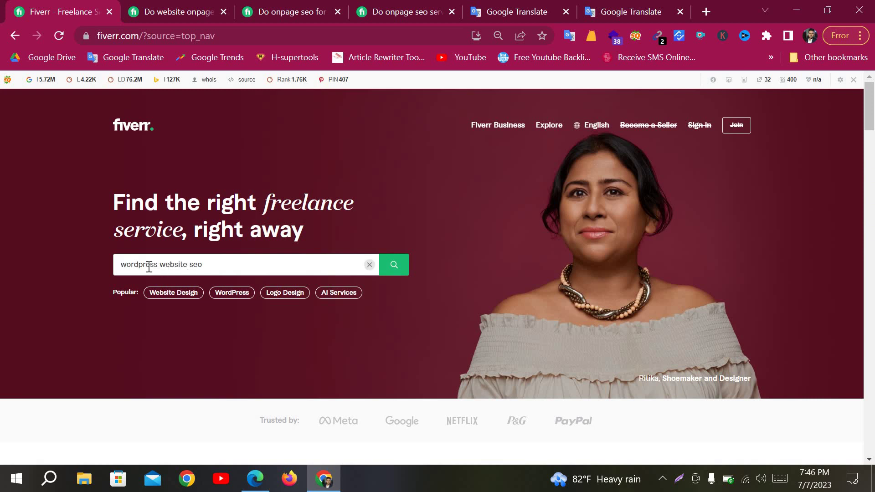
scroll(148, 267, up, 8)
scroll(322, 260, down, 3)
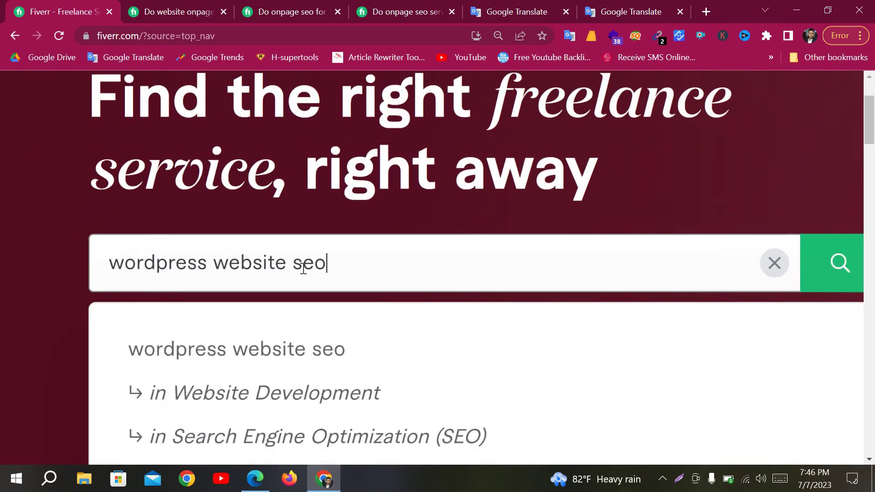
scroll(703, 266, down, 5)
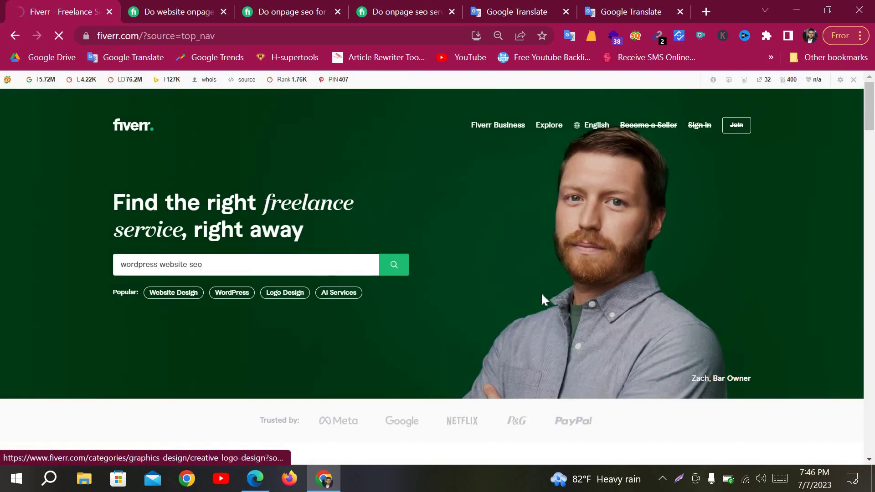
Narrow the Fiverr search results to the On-page SEO category
scroll(483, 365, down, 4)
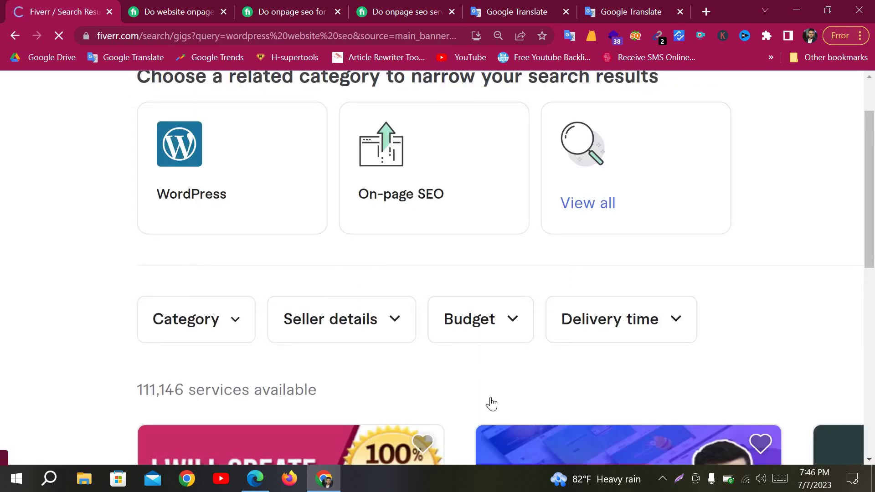
scroll(509, 265, down, 5)
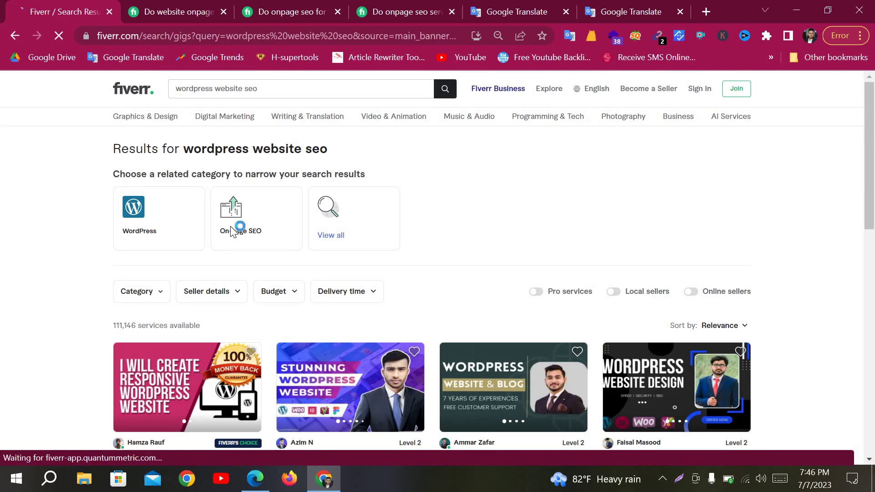
scroll(238, 228, up, 5)
scroll(251, 237, up, 2)
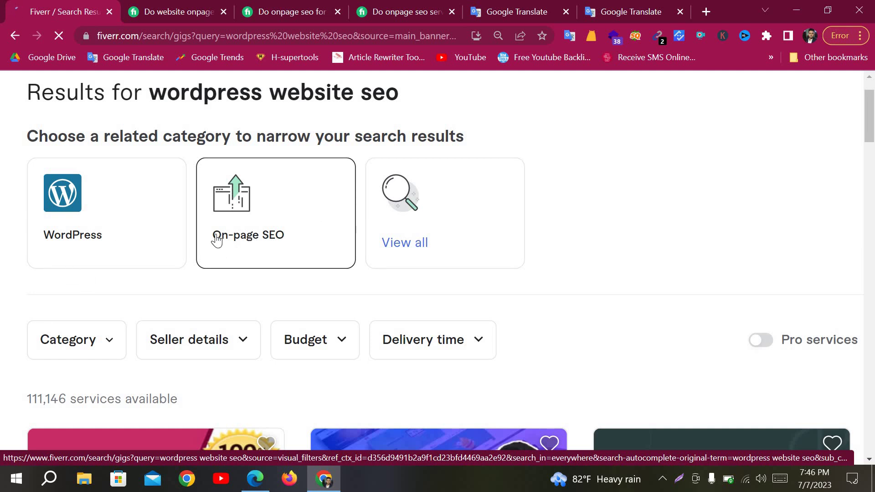
click(244, 209)
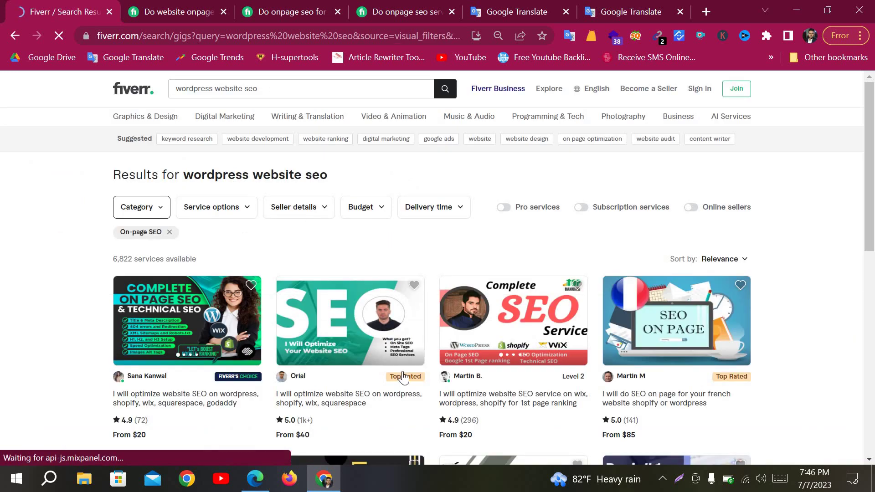
Look through the on-page SEO gigs on the first results page, comparing thumbnails, titles, seller levels and prices
scroll(403, 373, down, 3)
scroll(403, 373, up, 3)
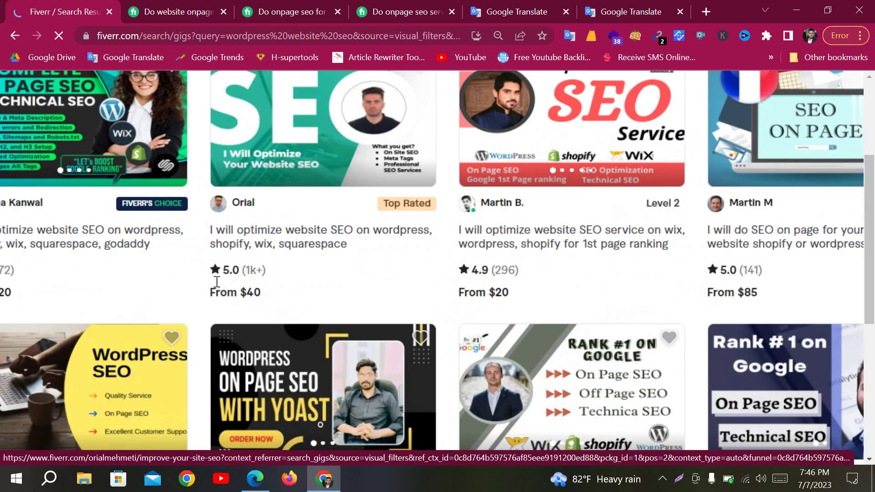
scroll(254, 284, left, 3)
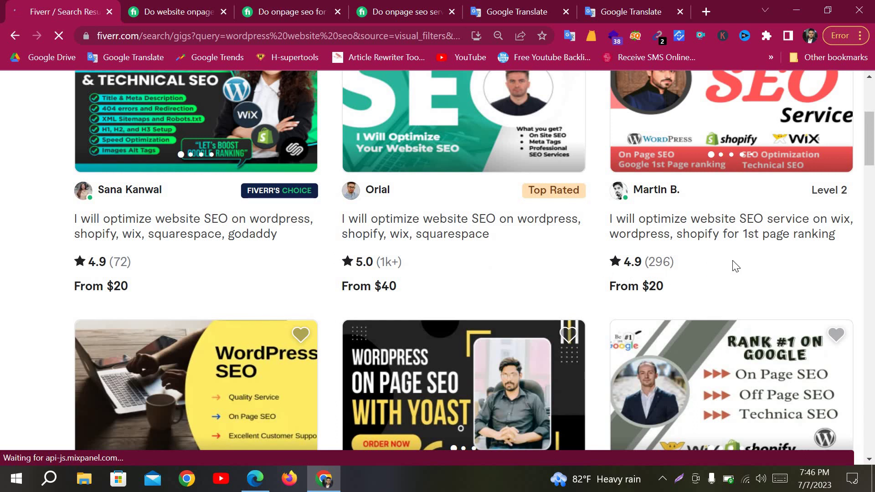
scroll(756, 368, right, 1)
scroll(757, 369, down, 3)
scroll(758, 372, down, 5)
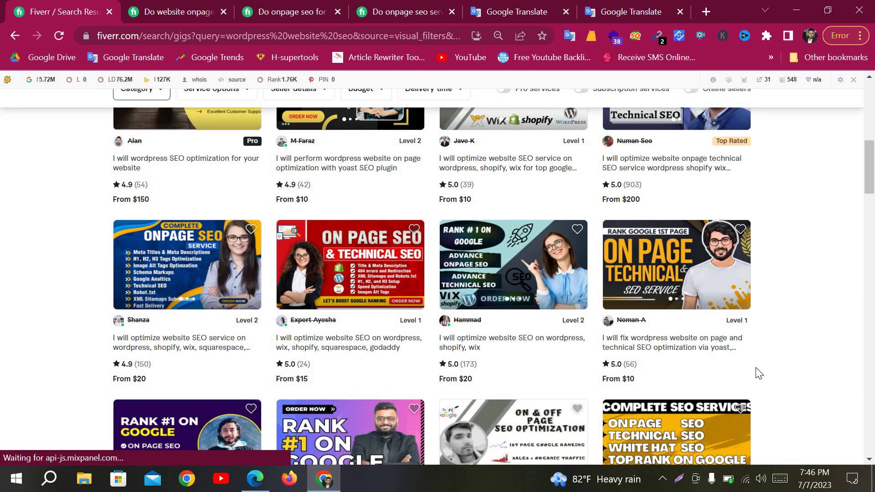
scroll(759, 373, down, 3)
scroll(759, 373, down, 4)
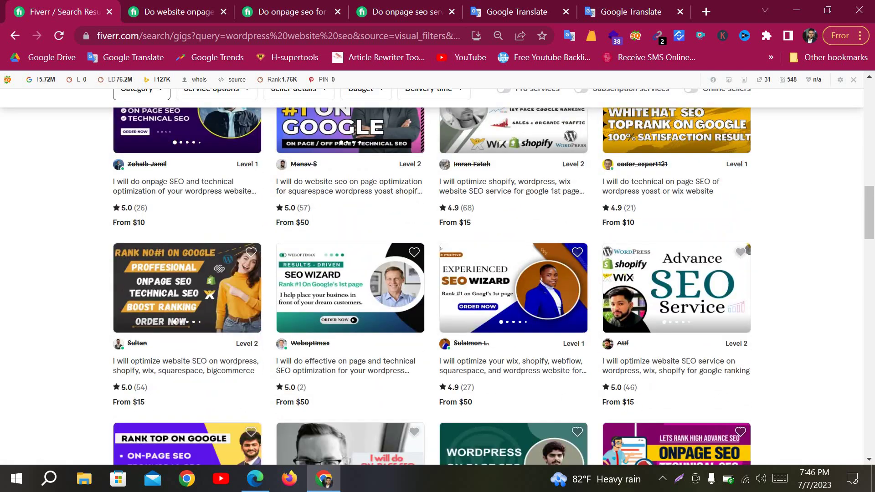
scroll(758, 373, down, 10)
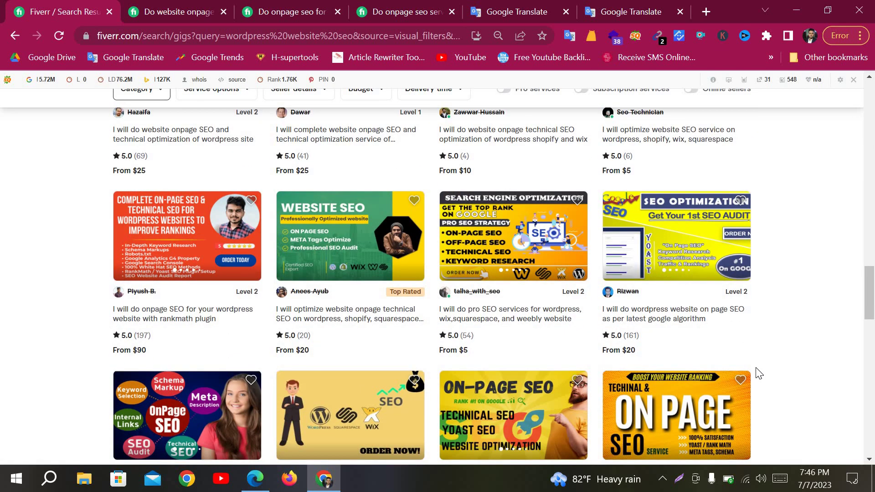
scroll(266, 270, down, 3)
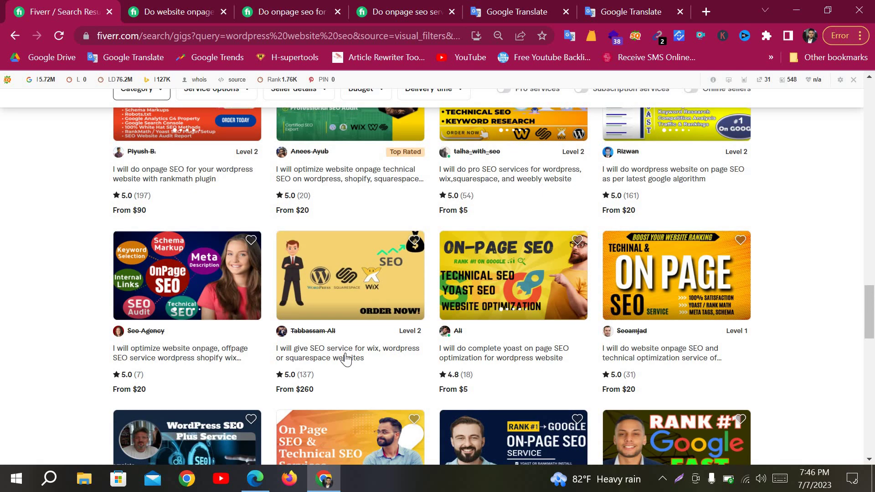
Look through the remaining on-page SEO gigs down to the end of the first results page, comparing ratings, review counts, seller levels and starting prices
ctrl+scroll(345, 353, up, 5)
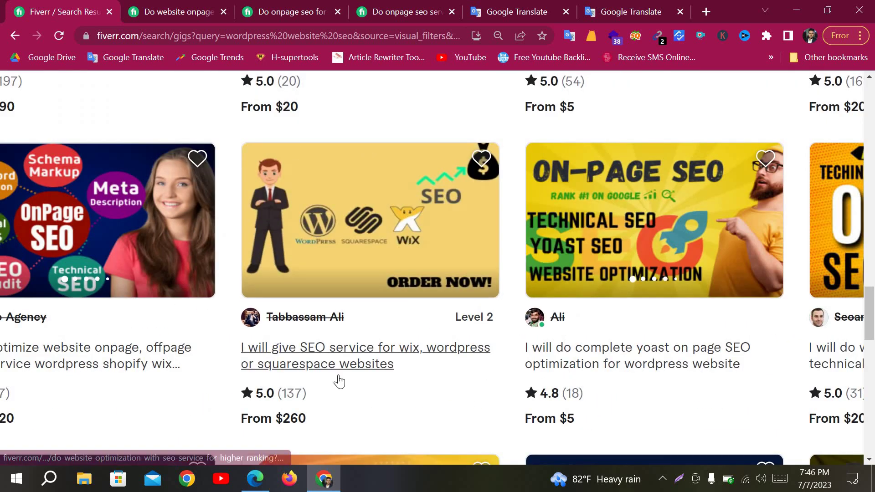
scroll(381, 401, left, 3)
scroll(381, 401, down, 3)
scroll(687, 376, down, 10)
scroll(687, 376, right, 1)
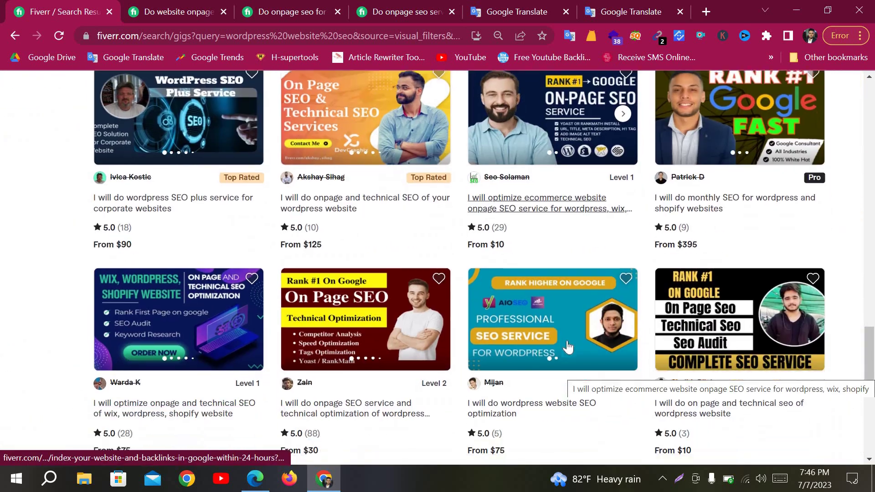
scroll(430, 270, down, 2)
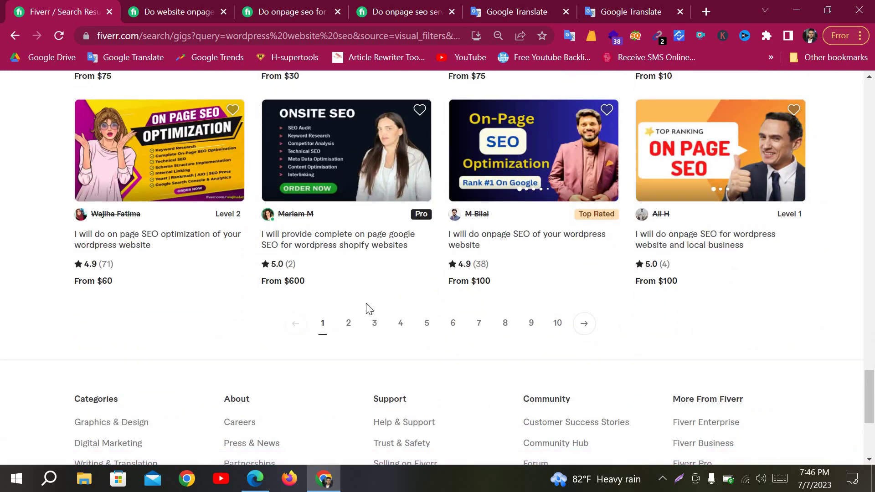
scroll(332, 361, up, 6)
scroll(293, 344, up, 4)
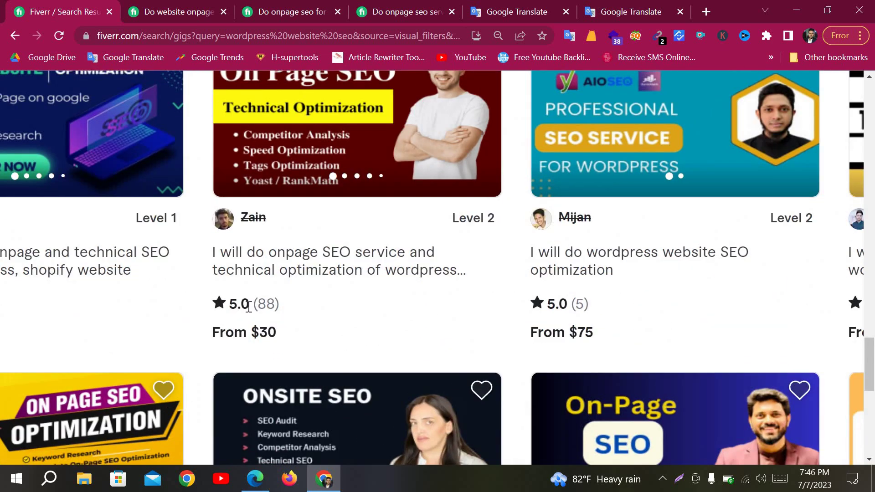
scroll(182, 310, left, 3)
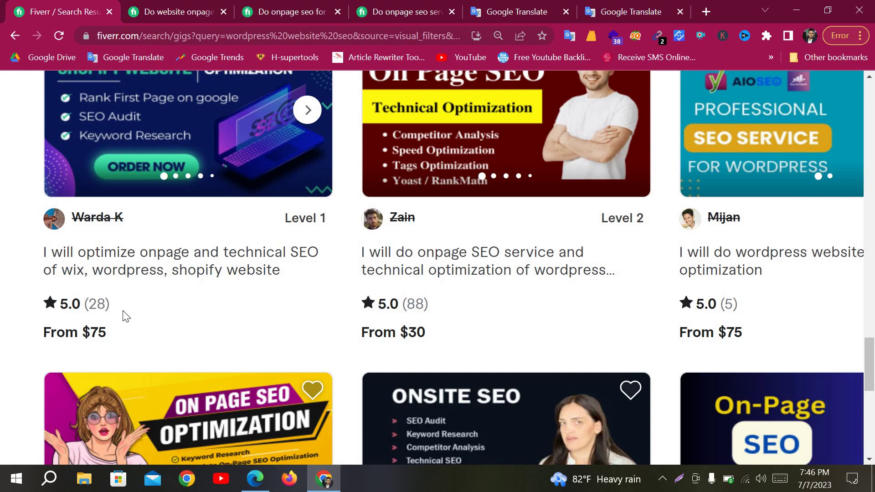
scroll(522, 317, down, 2)
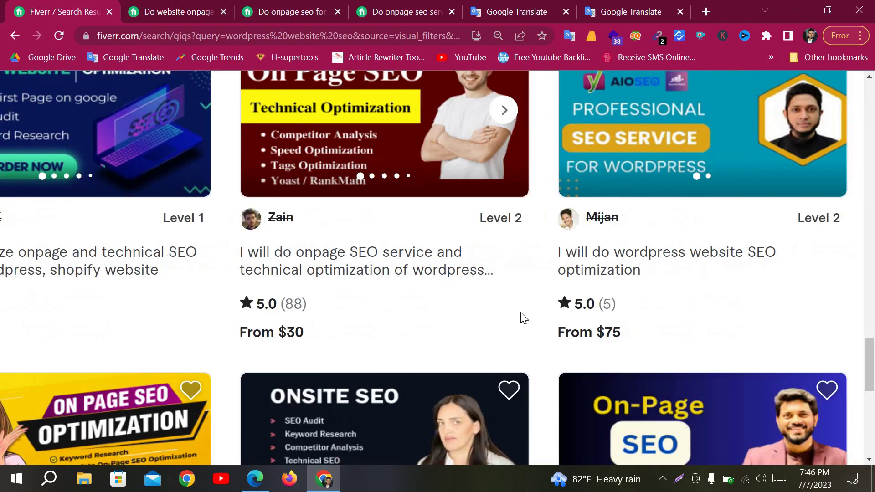
scroll(680, 327, down, 1)
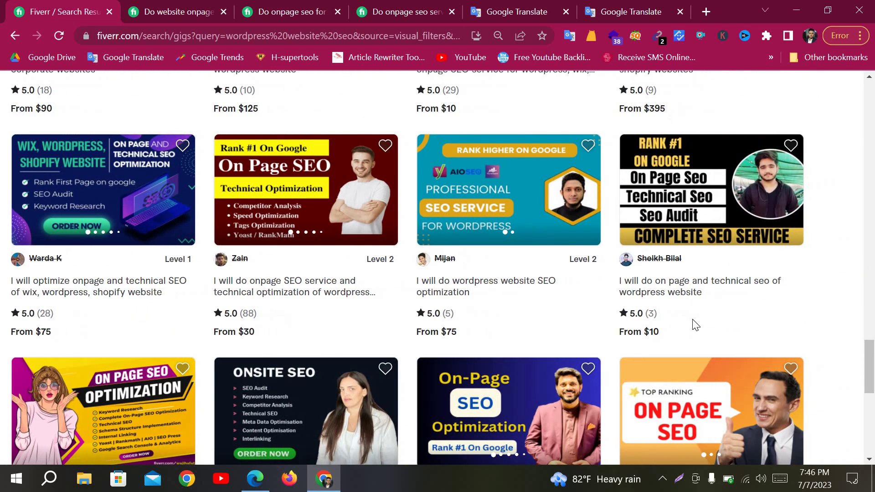
scroll(694, 323, up, 3)
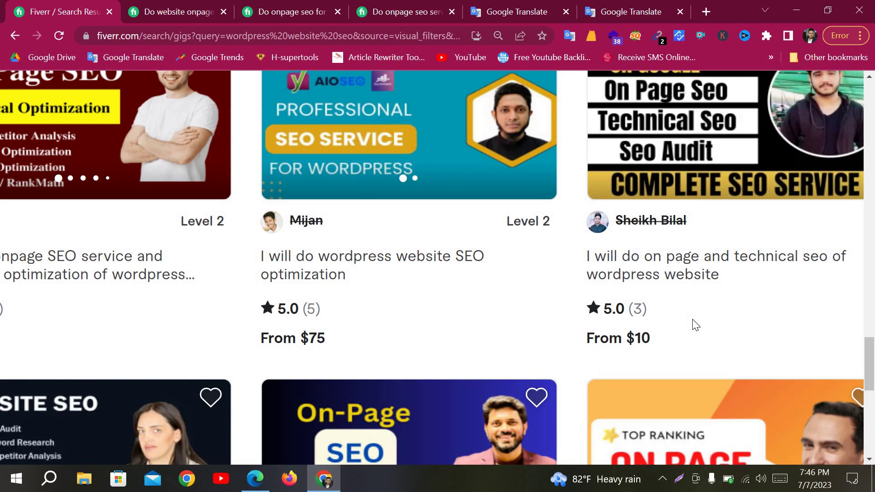
scroll(690, 327, down, 2)
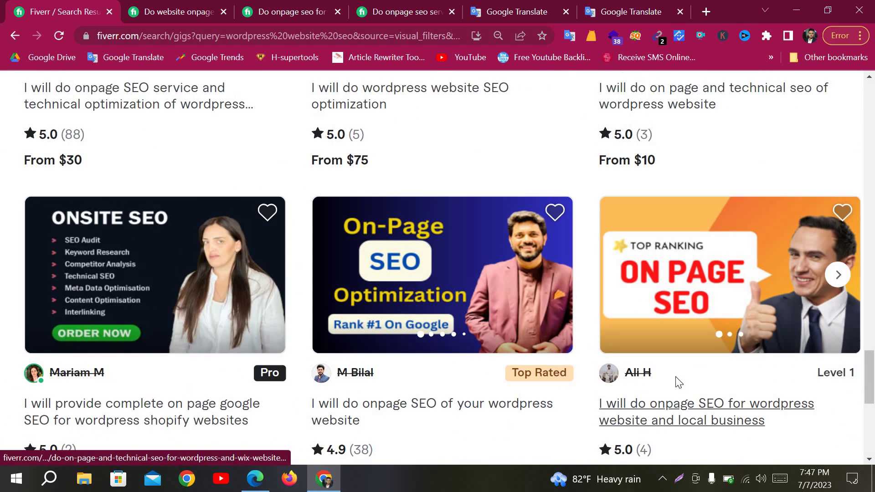
scroll(679, 382, down, 3)
View the already opened WordPress, Shopify and Wix gig and highlight "onpage", "technical SEO" and "wordpress shopify and wix" in its title
click(156, 12)
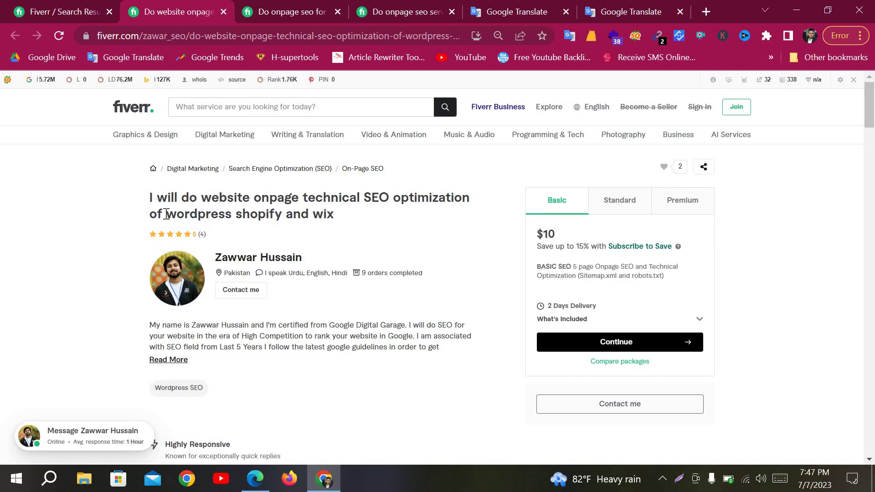
scroll(167, 214, up, 4)
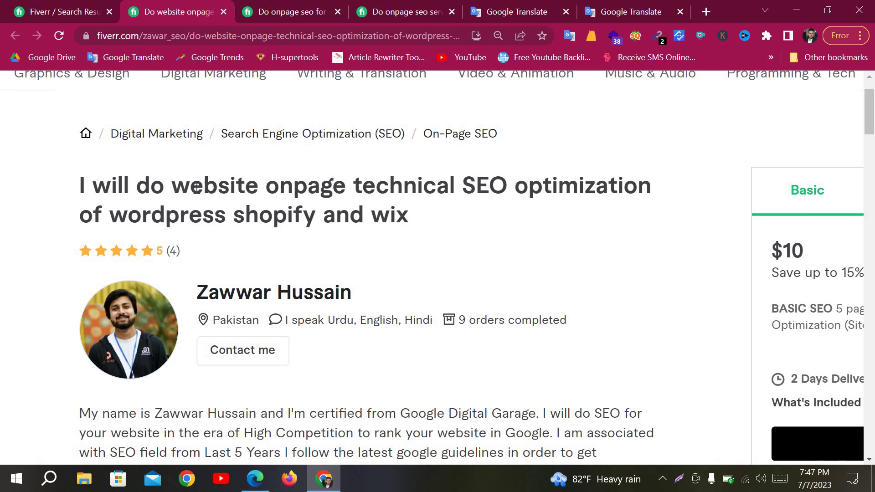
double_click(268, 188)
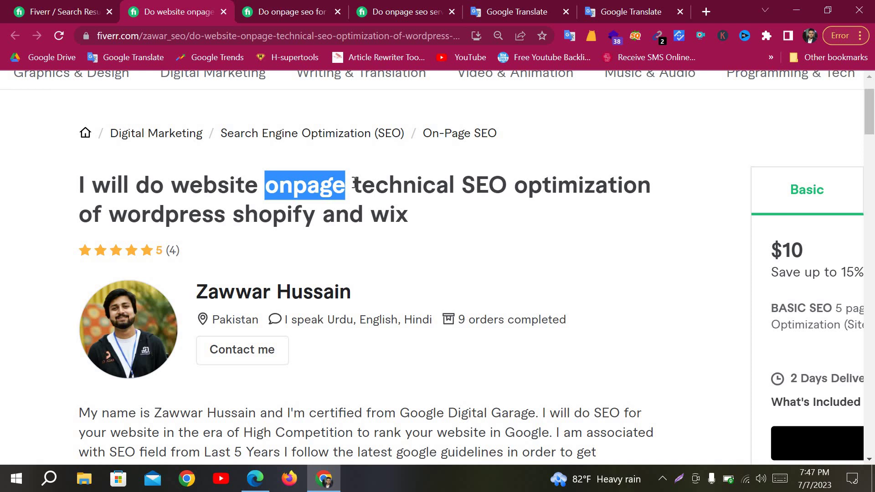
drag(353, 184, 514, 185)
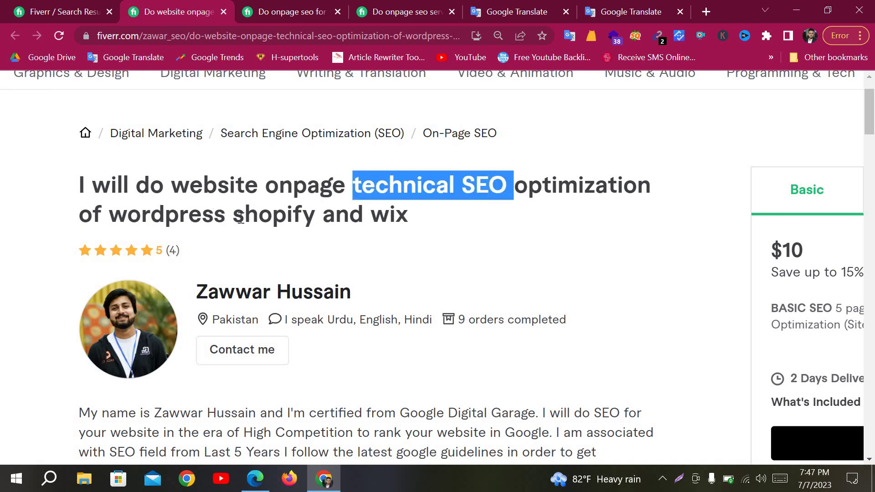
drag(232, 217, 110, 213)
click(437, 213)
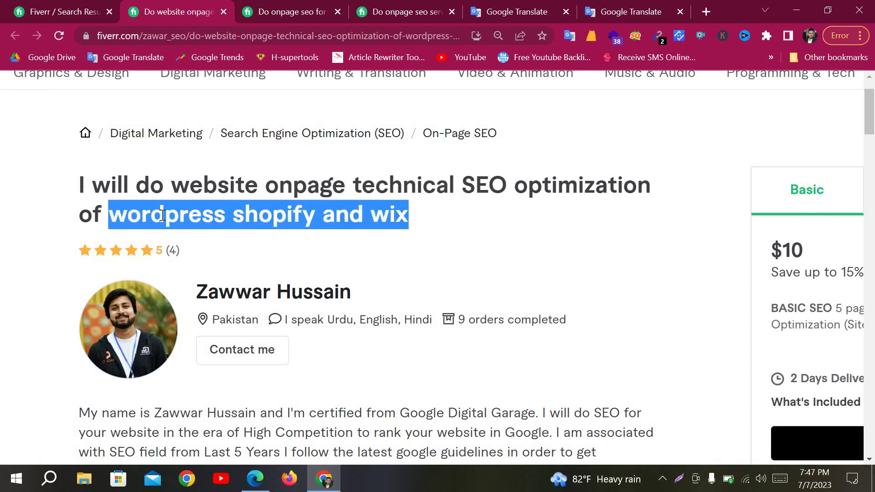
click(440, 224)
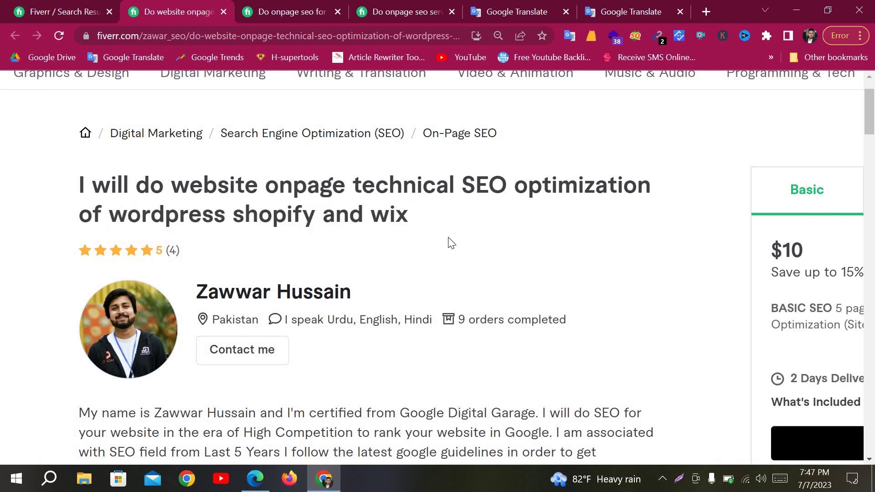
scroll(319, 183, right, 2)
View the Rankmath plugin gig and highlight "rankmath plugin" and "onpage SEO" in its title
click(277, 8)
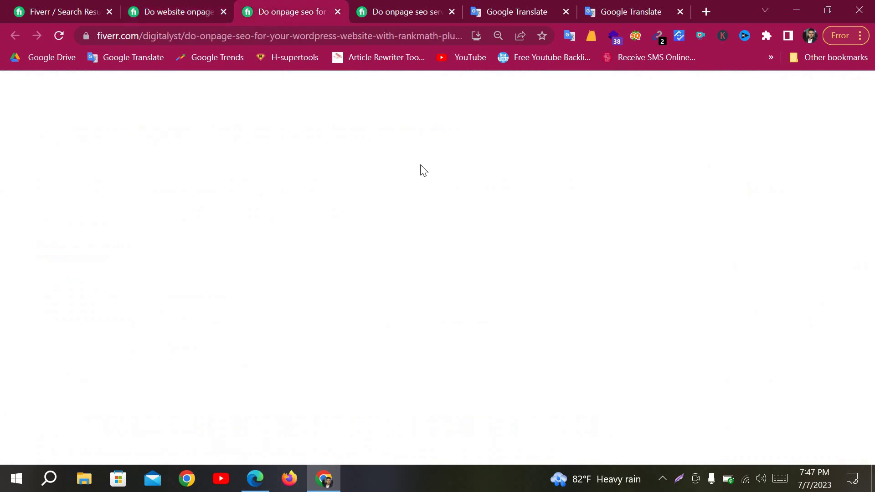
scroll(137, 230, down, 2)
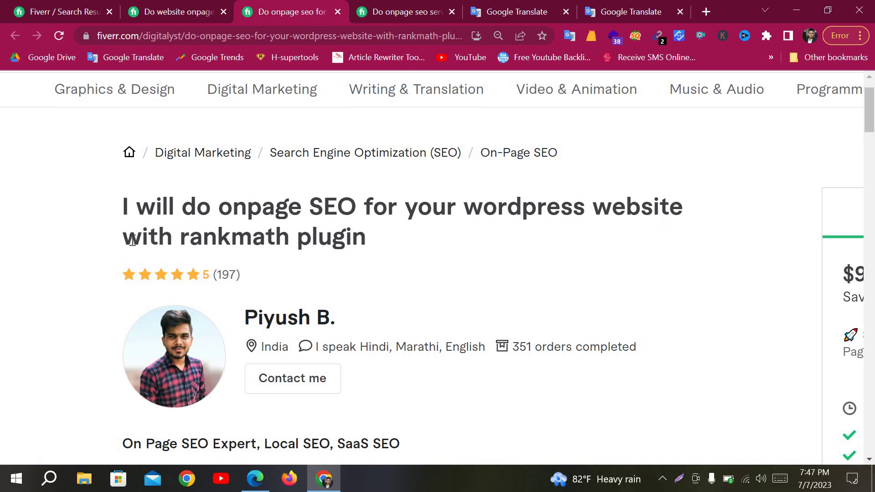
drag(181, 240, 367, 238)
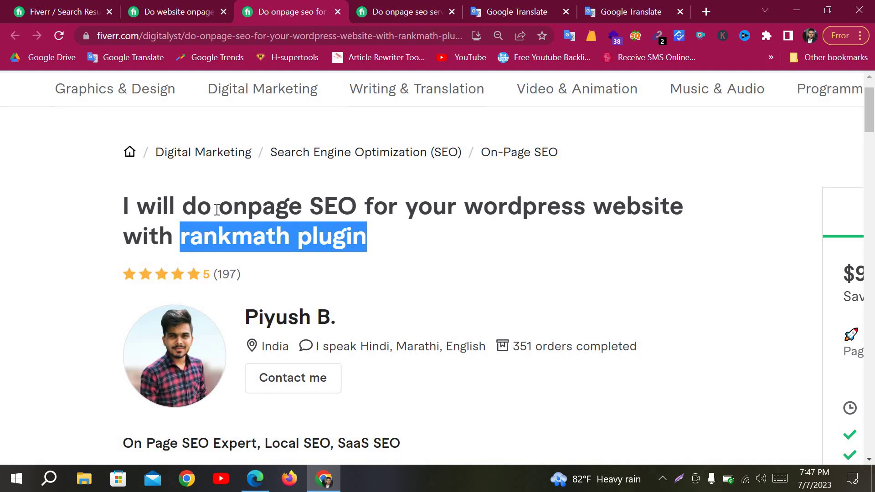
drag(219, 209, 357, 209)
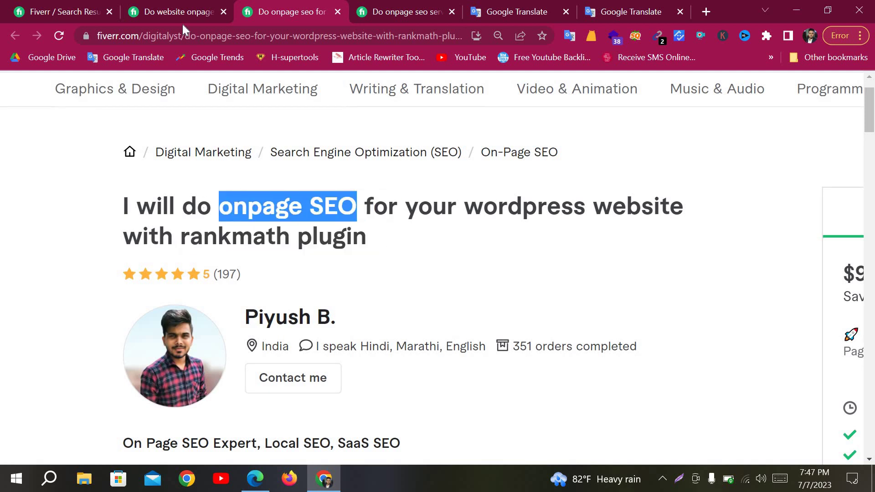
Compare the first two opened gigs' titles, highlighting "technical SEO" in one, and "onpage SEO" and "wordpress" in the Rankmath one
click(173, 11)
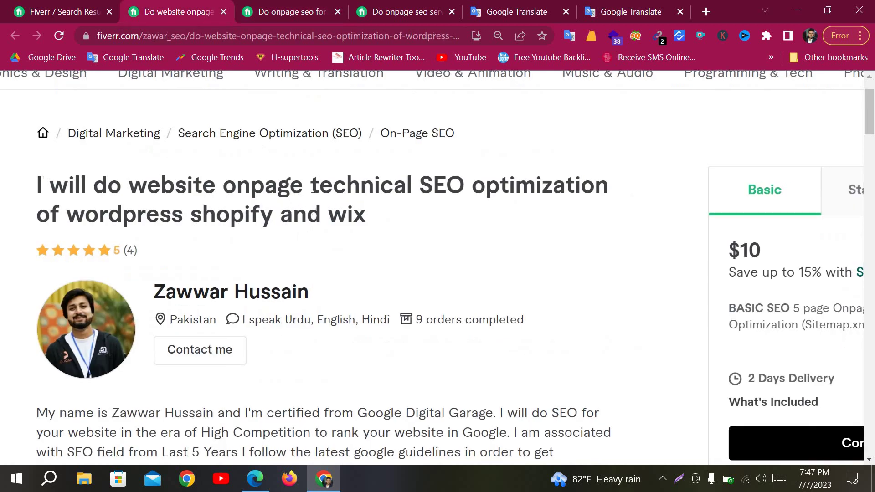
drag(476, 178, 311, 184)
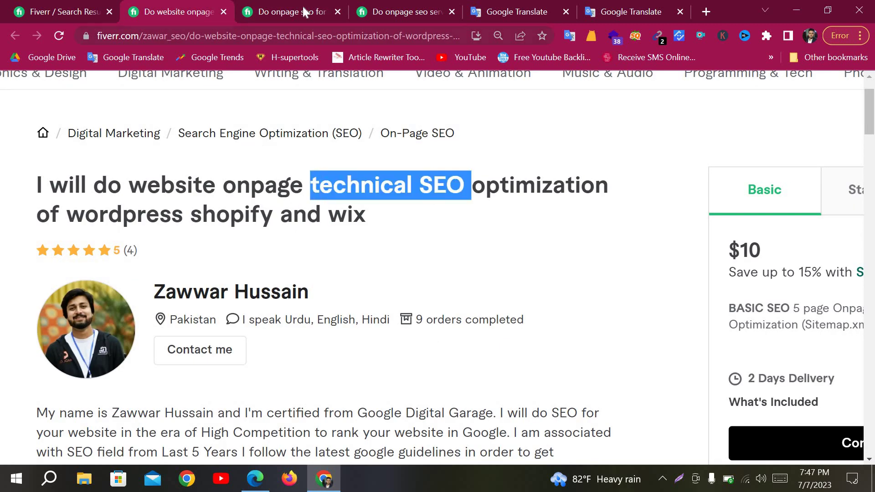
click(303, 6)
click(223, 211)
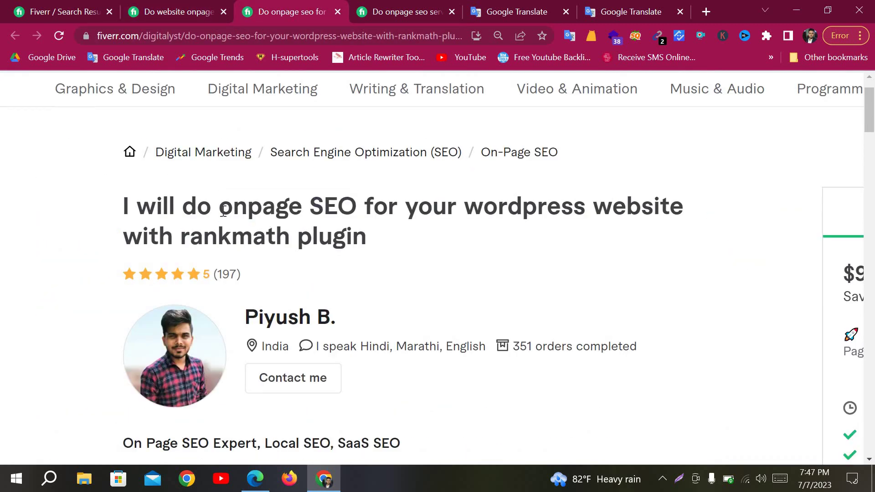
drag(368, 209, 219, 209)
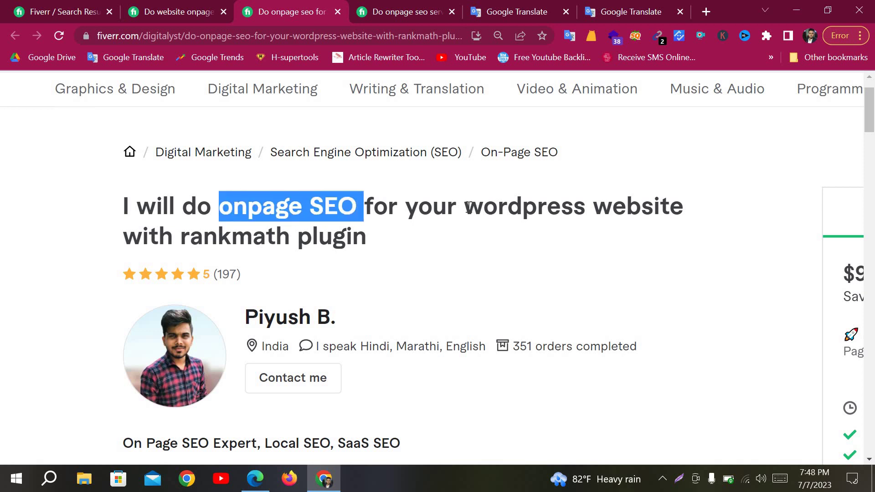
drag(464, 208, 586, 207)
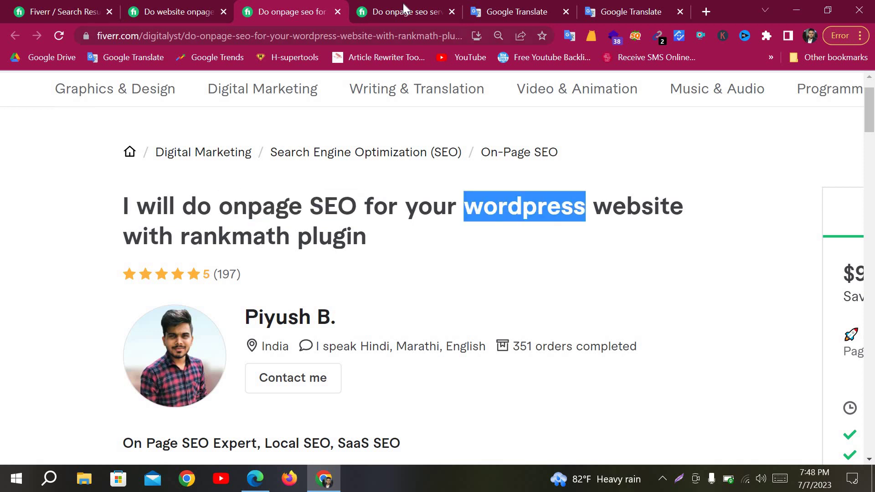
View the opened onpage SEO service and technical optimization gig and examine its title keywords, highlighting "wordpress website" and "technical"
key(ctrl+Tab)
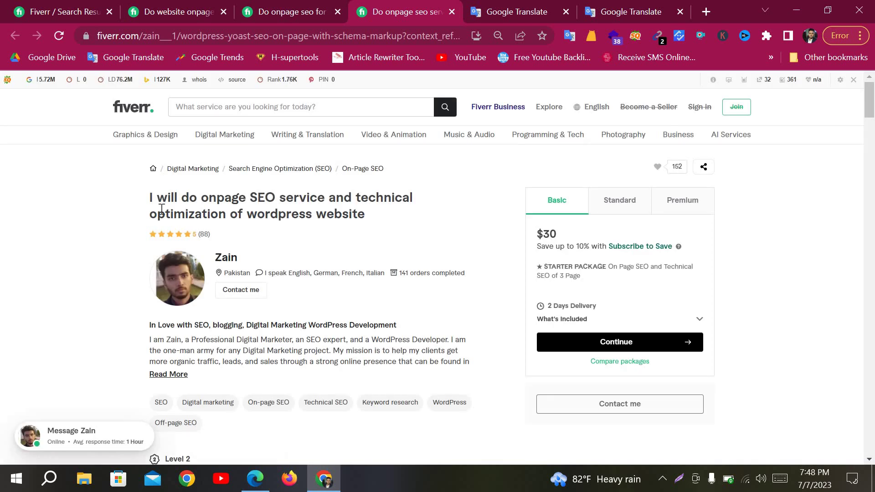
ctrl+scroll(144, 193, up, 5)
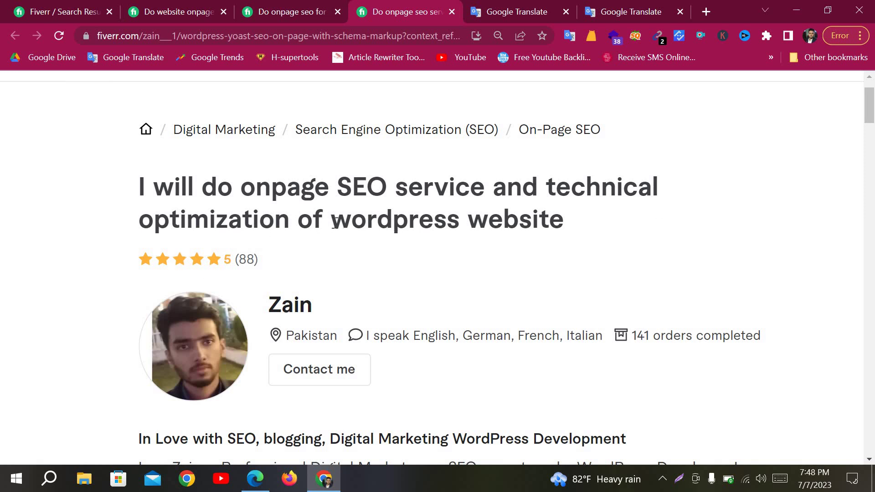
drag(332, 219, 592, 219)
click(434, 215)
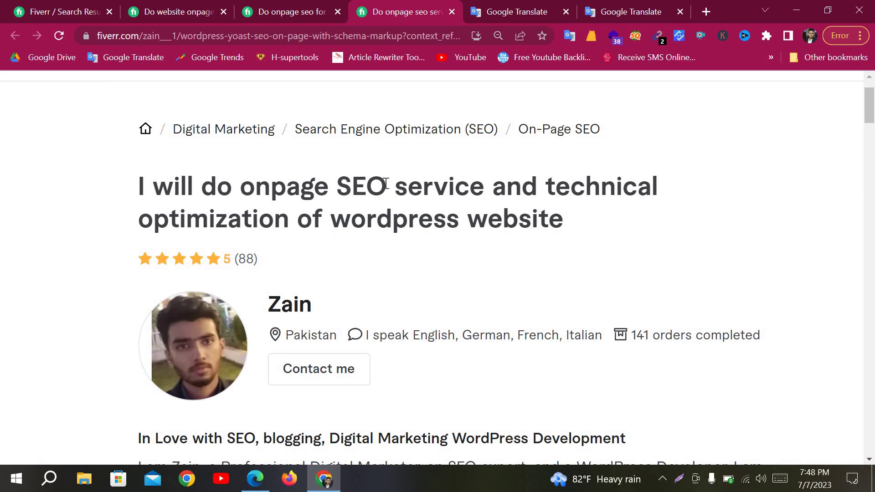
double_click(684, 201)
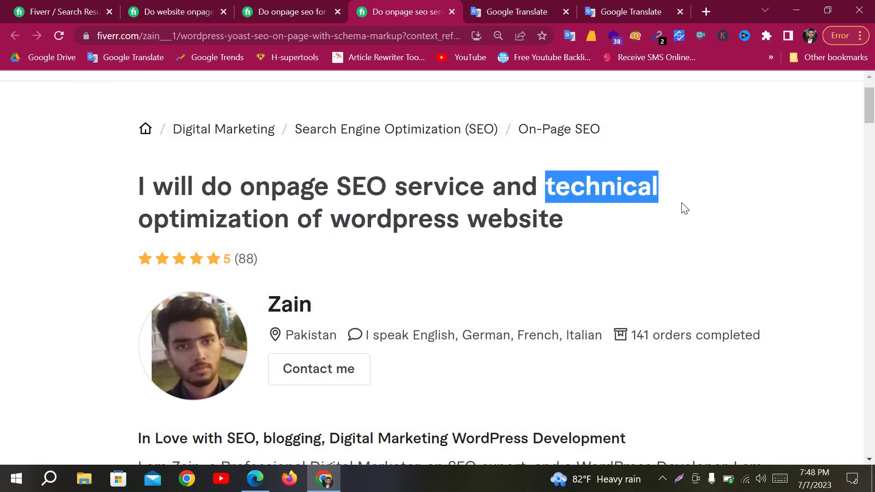
click(479, 273)
Check the review count, completed orders and Basic package price of the onpage SEO service and technical optimization gig
key(ctrl+minus)
key(ctrl+minus)
key(ctrl+minus)
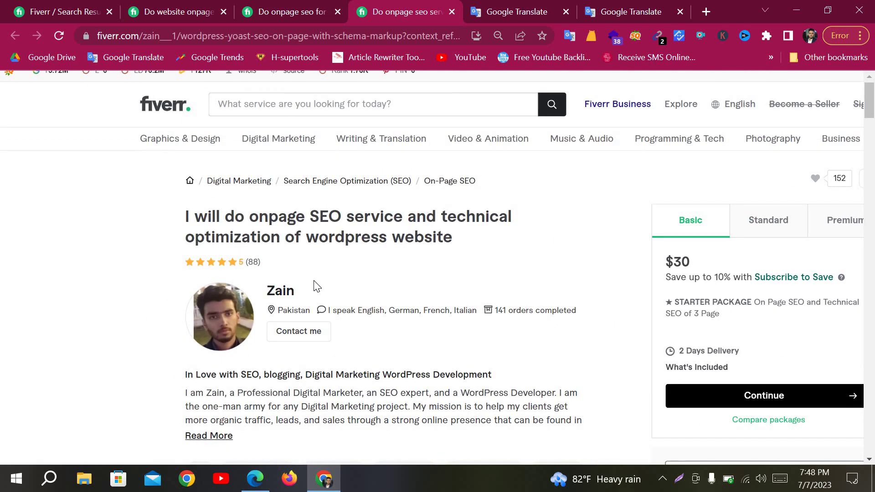
key(ctrl+0)
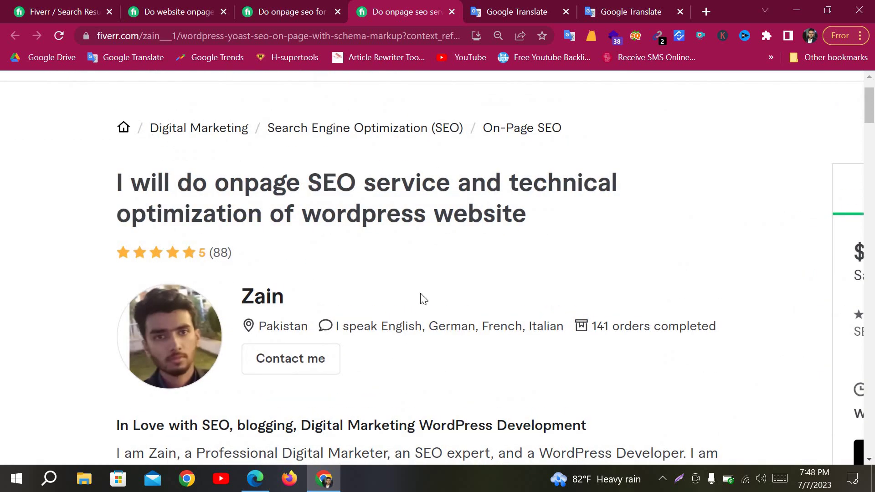
key(ctrl+minus)
key(ctrl+minus)
key(ctrl+minus)
key(ctrl+minus)
key(ctrl+minus)
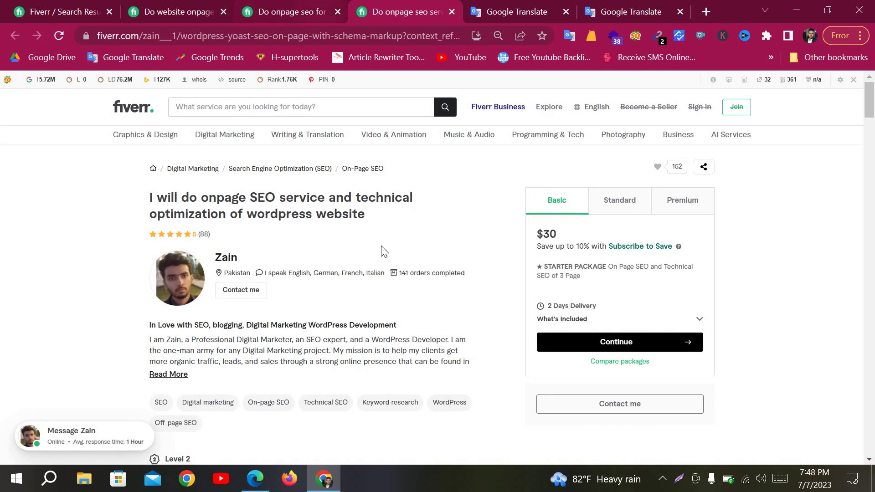
scroll(384, 327, down, 5)
scroll(384, 326, up, 5)
key(ctrl+plus)
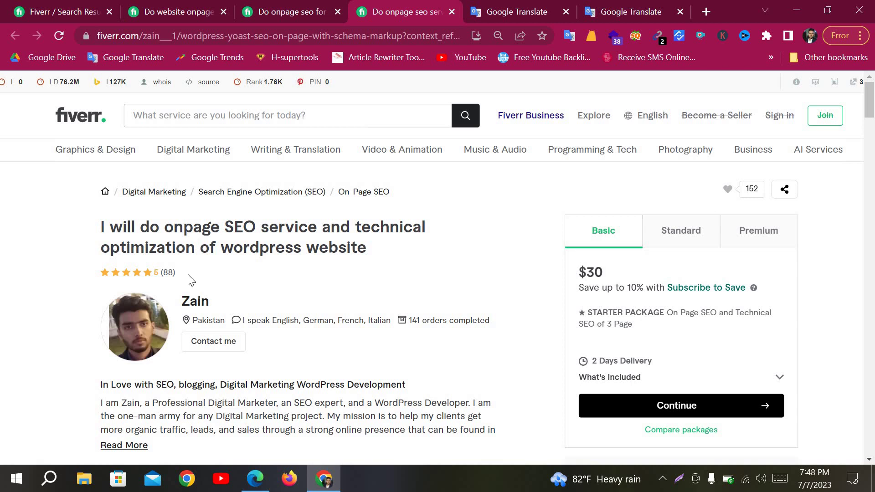
scroll(189, 279, up, 3)
scroll(612, 290, up, 3)
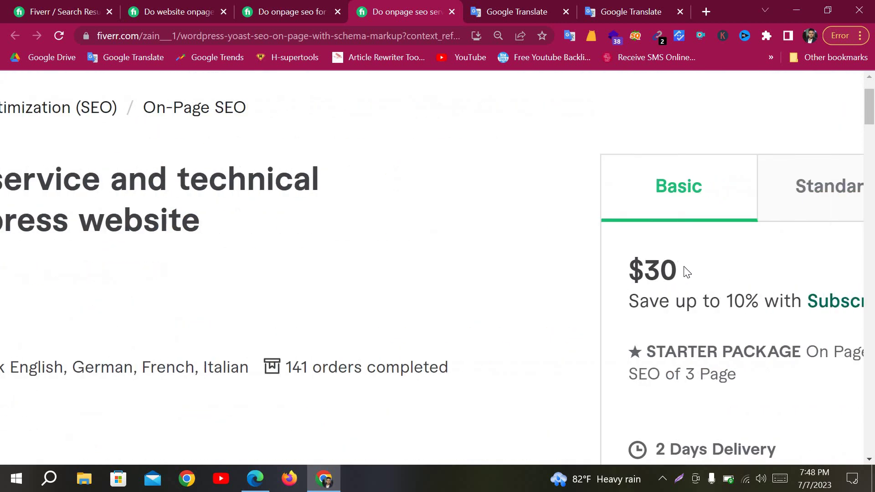
scroll(344, 91, down, 5)
Compare the Rankmath gig's reviews and Basic price with the Basic and Premium package prices of the website onpage technical SEO gig
key(ctrl+shift+Tab)
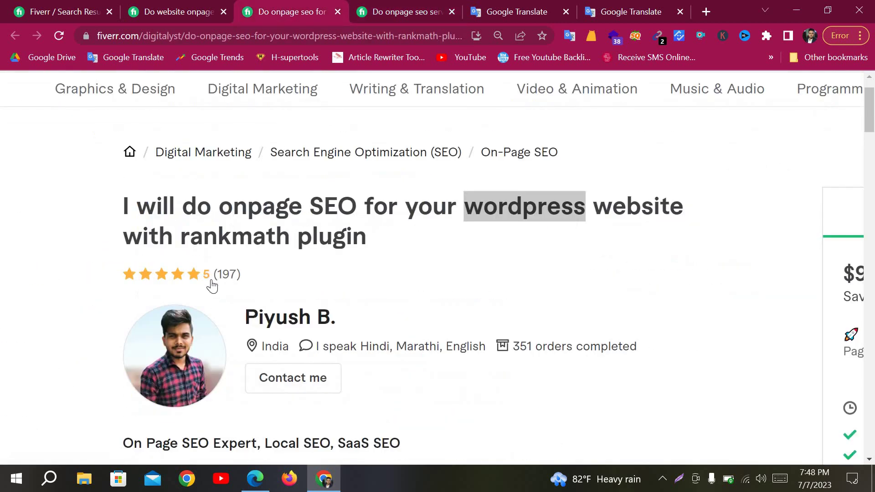
scroll(588, 310, right, 5)
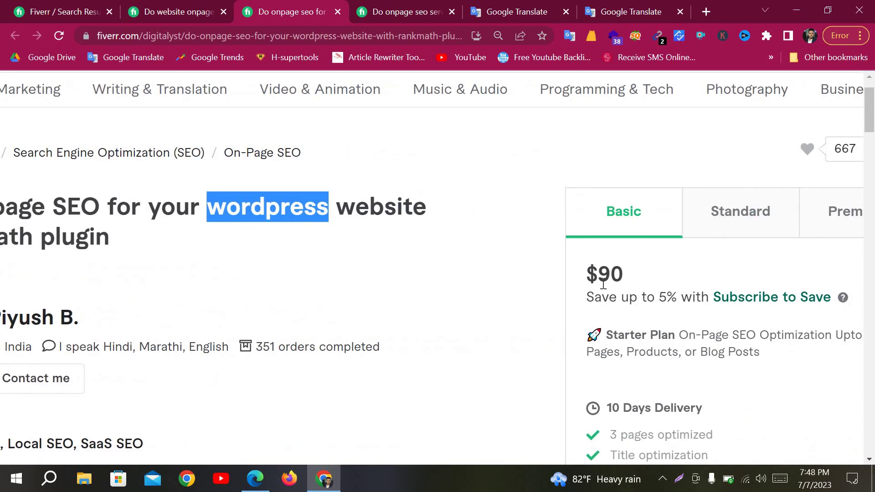
click(171, 5)
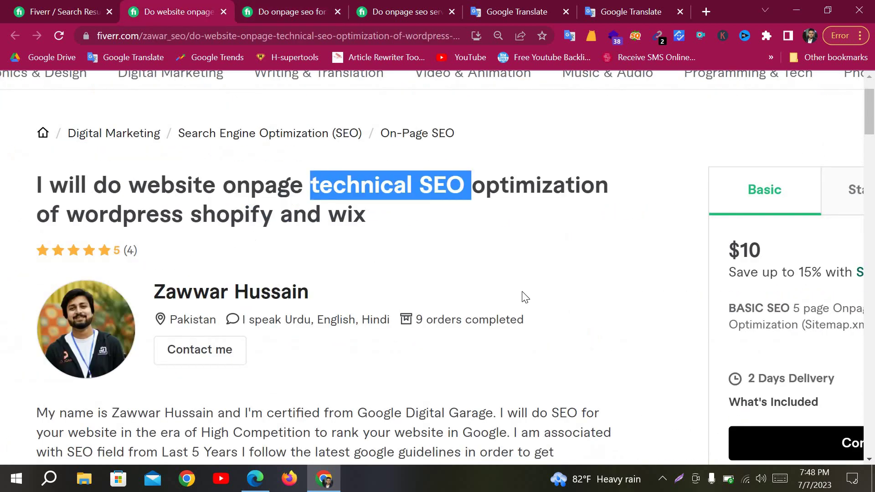
scroll(678, 200, up, 3)
click(678, 199)
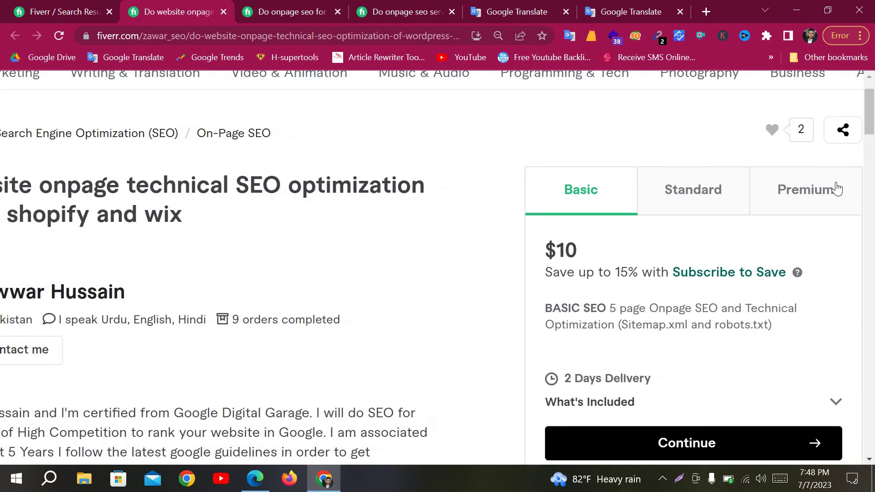
key(Right)
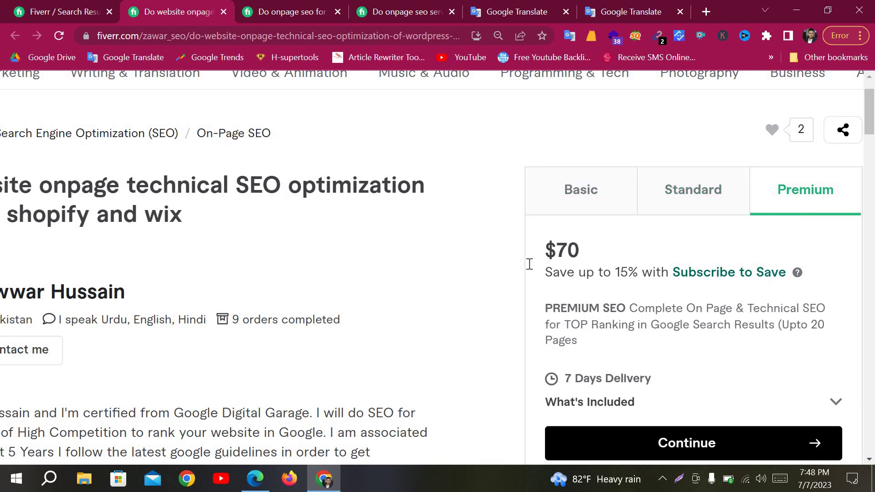
scroll(532, 270, down, 4)
Return to the "wordpress website seo" search results and look over the listed On-page SEO gigs
key(ctrl+shift+Tab)
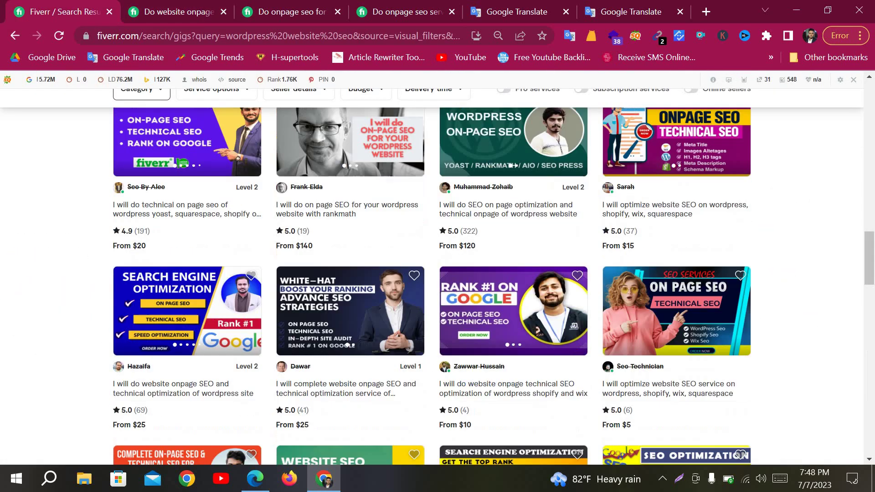
scroll(410, 219, up, 10)
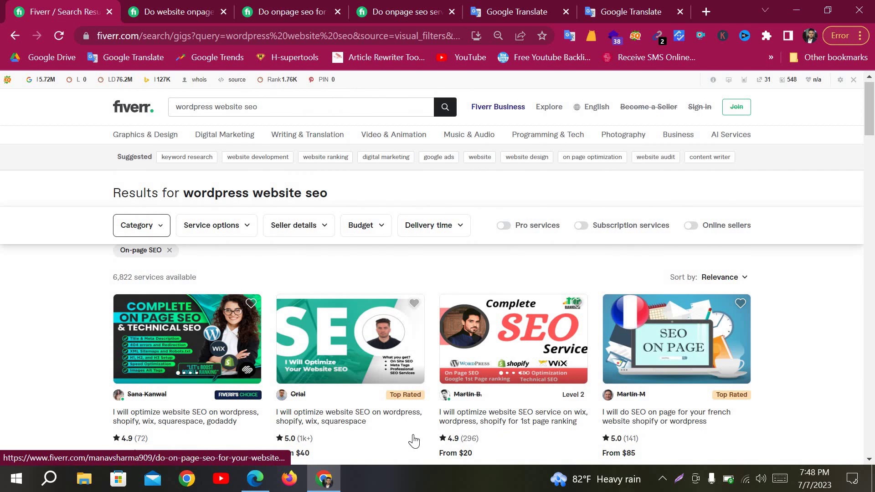
scroll(401, 385, down, 6)
scroll(429, 354, up, 5)
scroll(429, 353, up, 1)
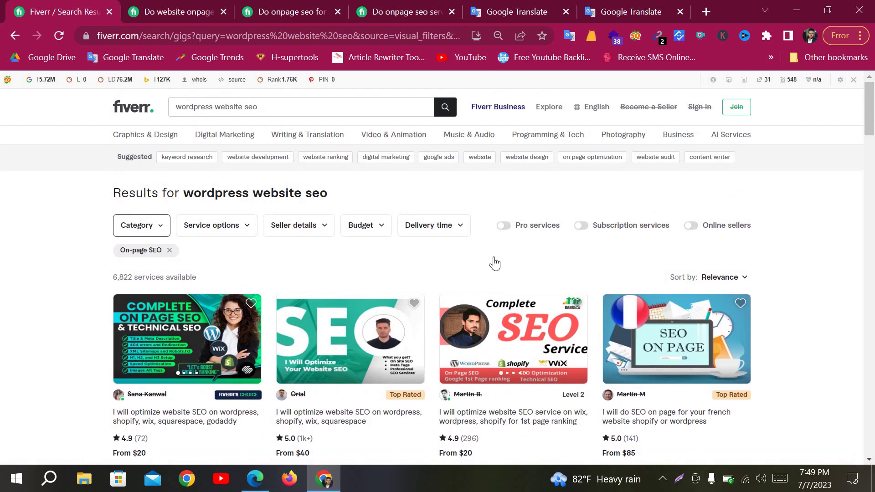
Open the website montrealbachatafestival.com in a new browser tab
click(704, 11)
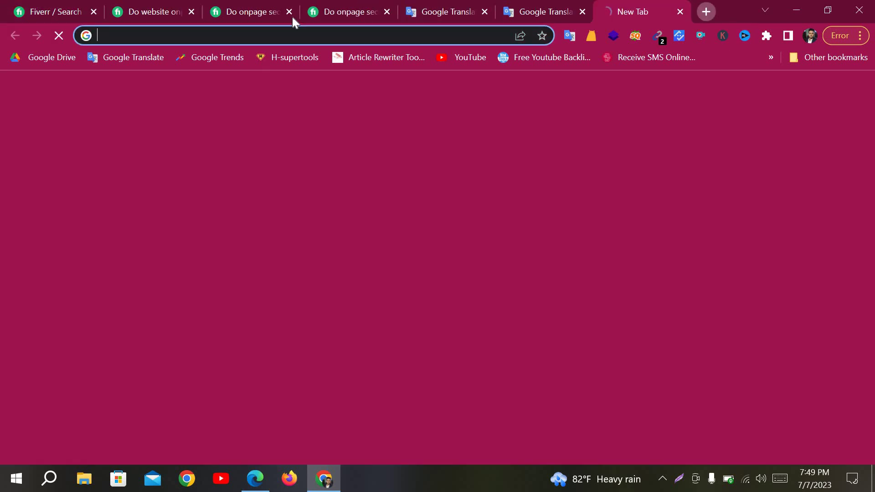
click(228, 35)
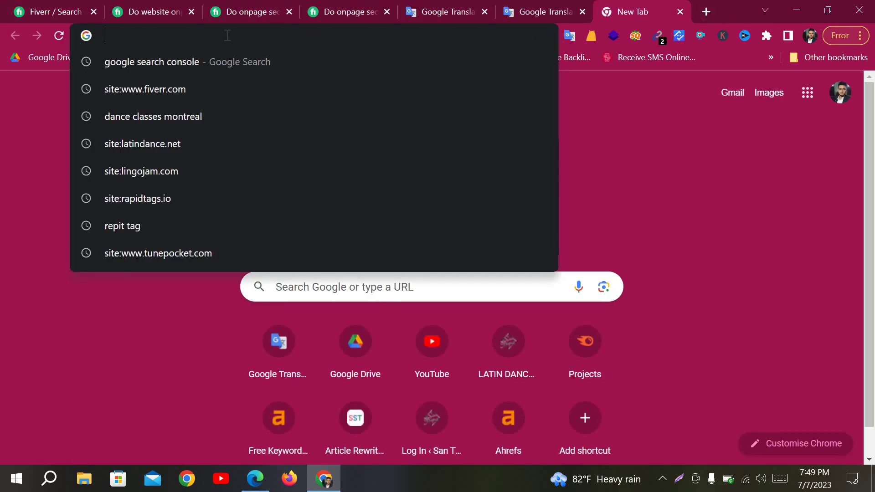
text(montrealbachatafestival.com)
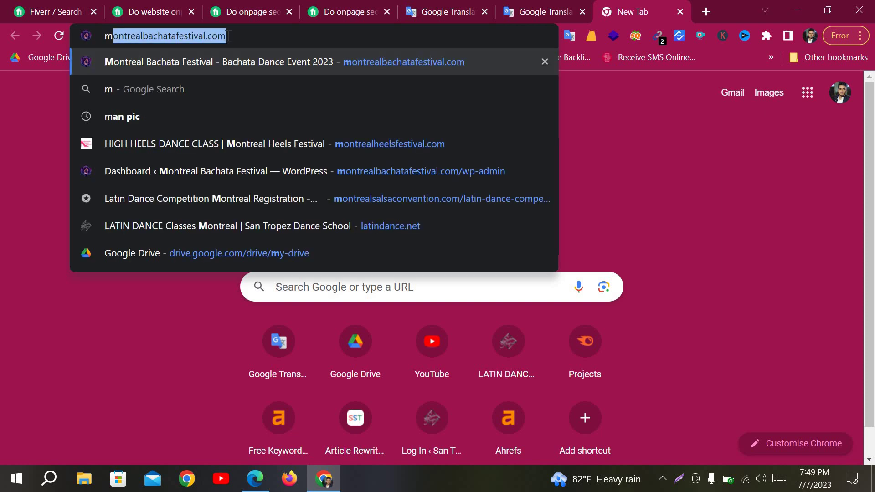
key(Right)
key(Return)
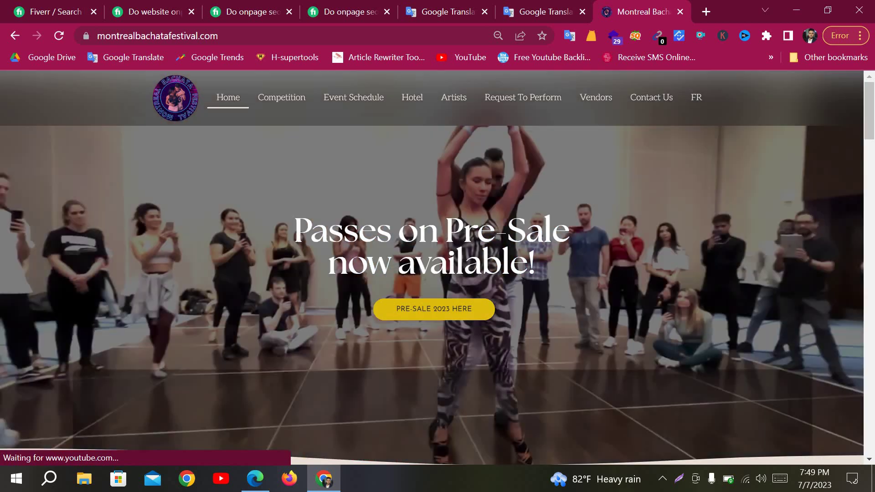
Examine the Montreal Bachata Festival homepage from the pre-sale banner through the videos to the About us section
scroll(330, 402, down, 10)
scroll(291, 280, up, 10)
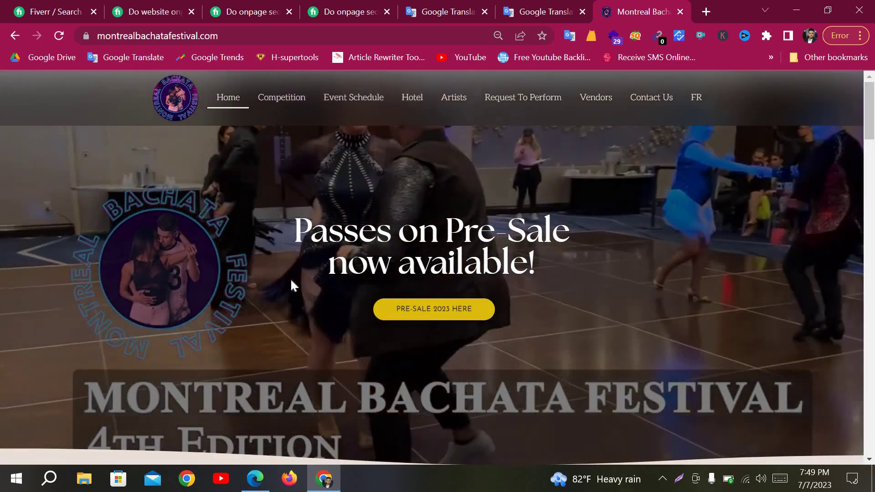
scroll(520, 351, down, 10)
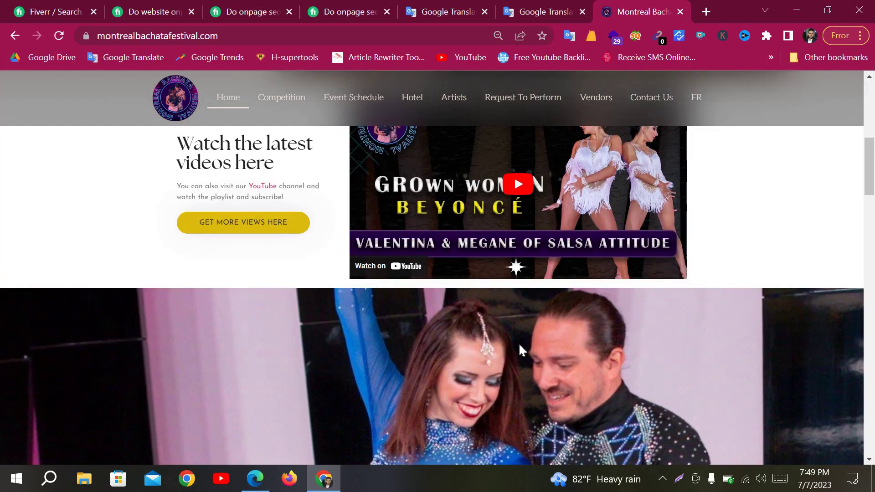
scroll(519, 346, down, 15)
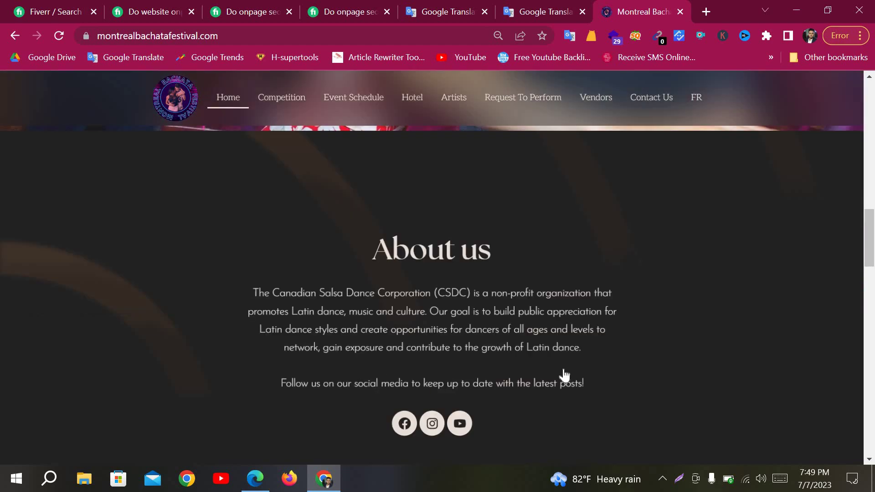
scroll(564, 374, up, 20)
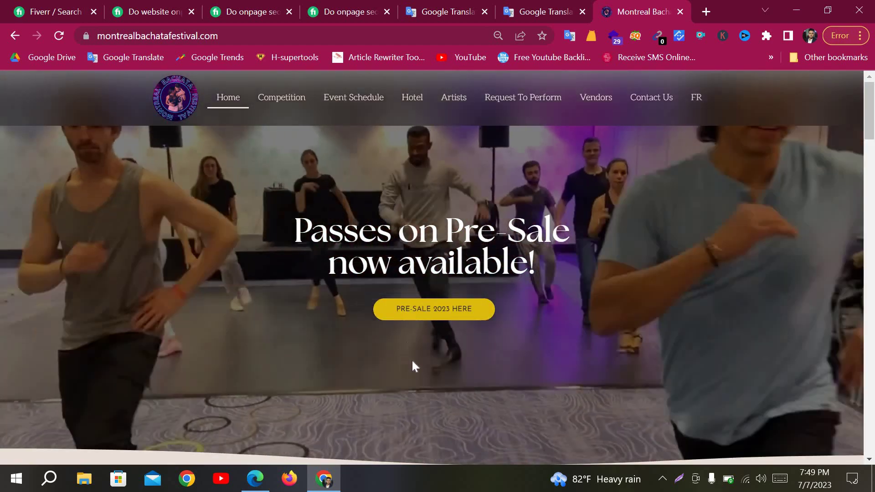
scroll(412, 360, down, 5)
scroll(278, 116, up, 3)
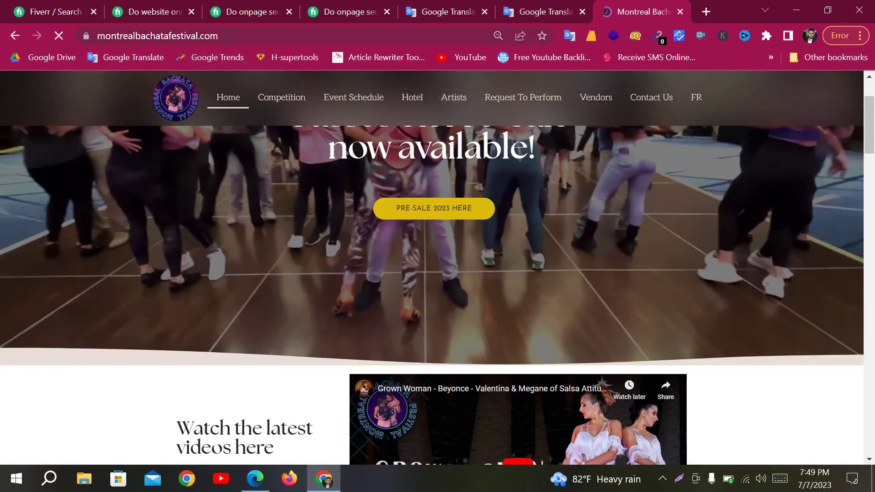
Open the festival site's WordPress admin dashboard at montrealbachatafestival.com/wp-admin
click(272, 35)
key(Return)
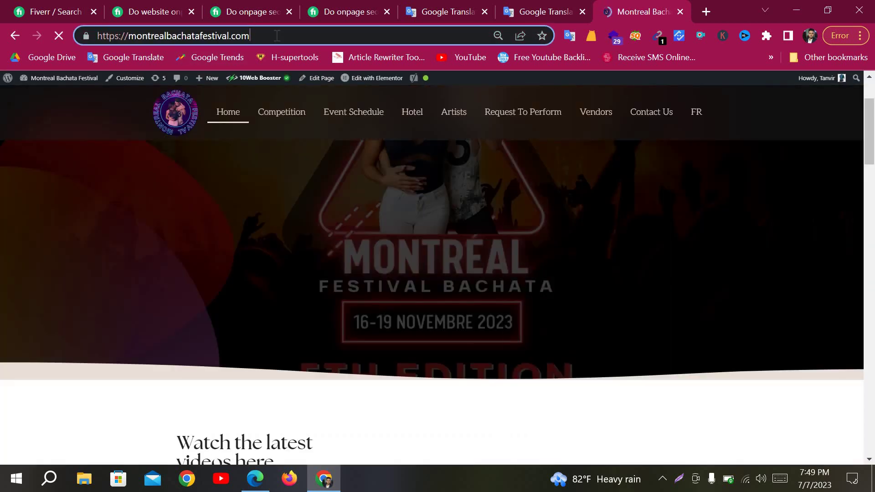
text(/)
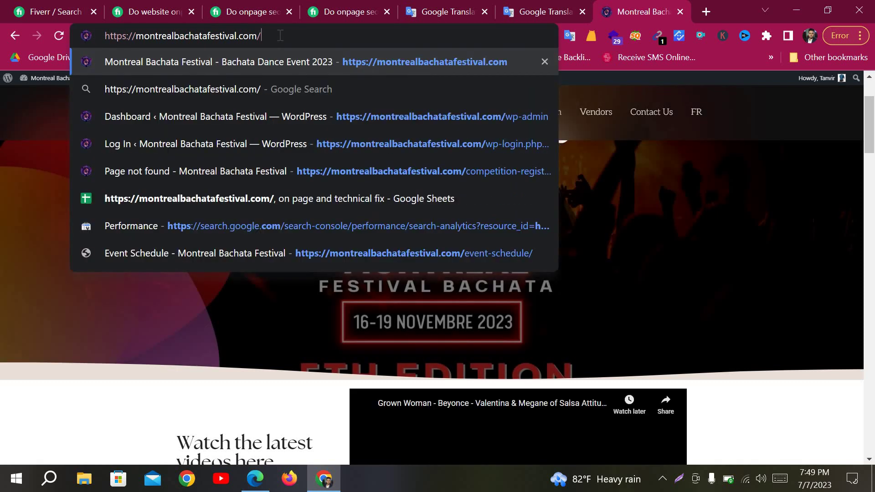
text(wp)
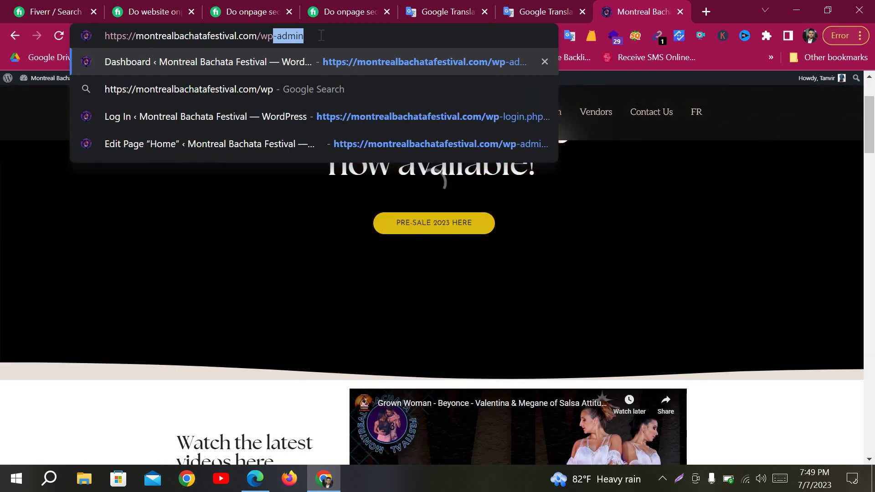
text(-admin)
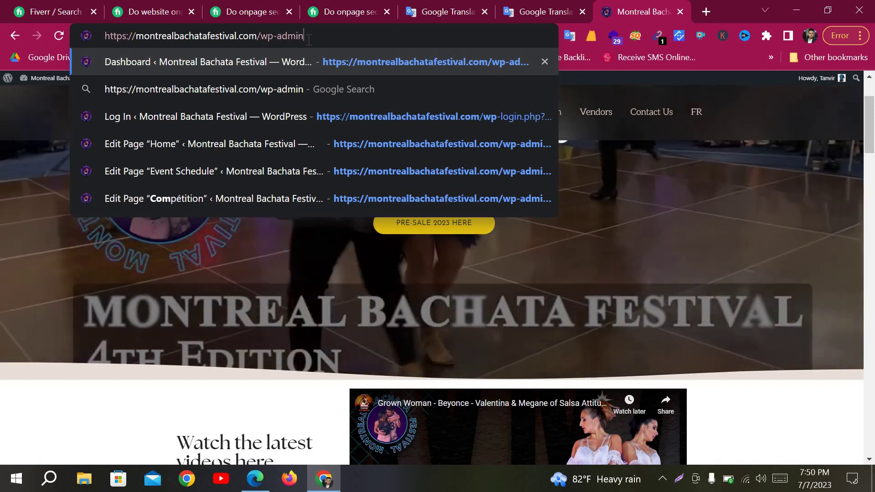
key(Return)
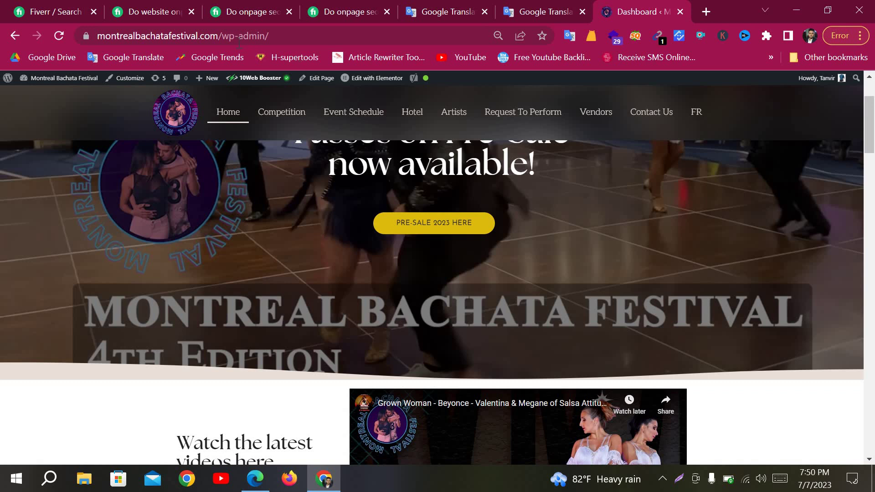
Examine the WordPress dashboard's Elementor overview, news, Site Health Status and At a Glance sections
scroll(347, 315, down, 2)
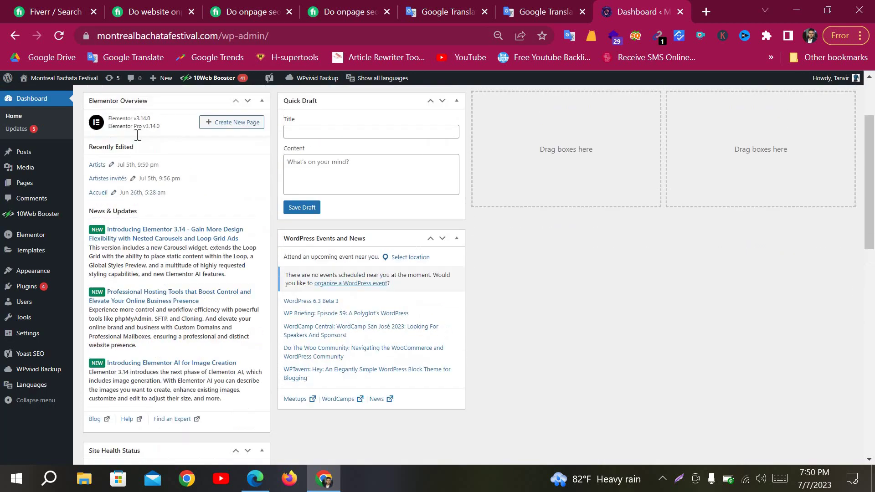
scroll(356, 312, down, 4)
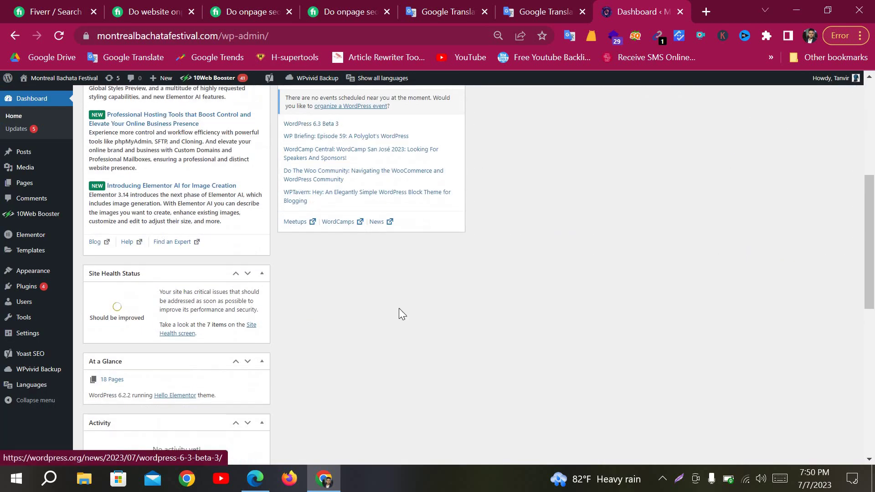
scroll(373, 319, up, 6)
scroll(319, 365, down, 2)
scroll(337, 361, down, 3)
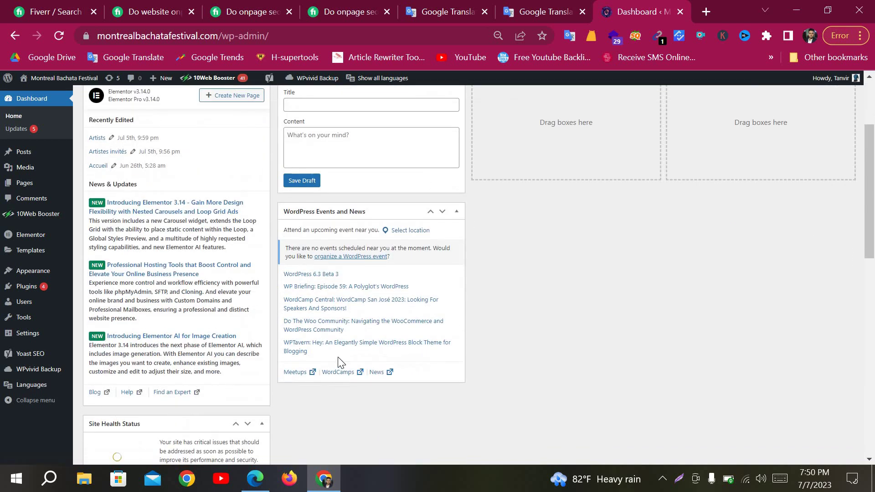
scroll(401, 406, up, 4)
scroll(401, 404, up, 2)
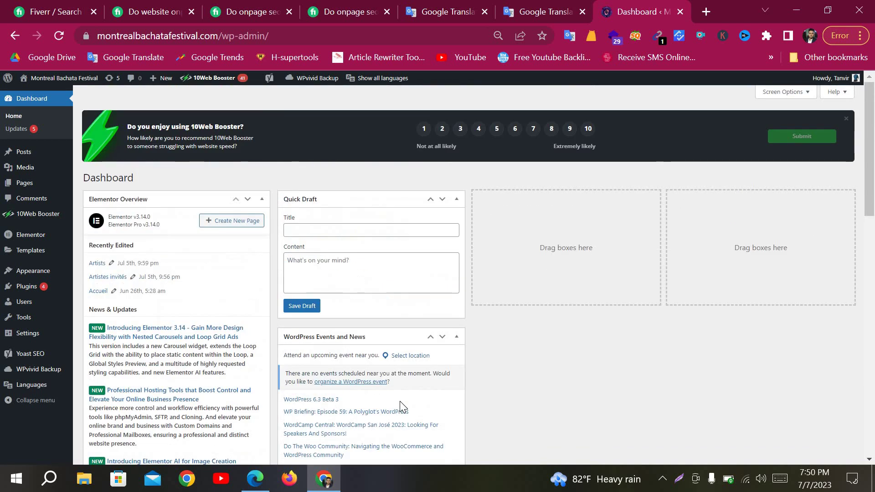
scroll(401, 401, down, 3)
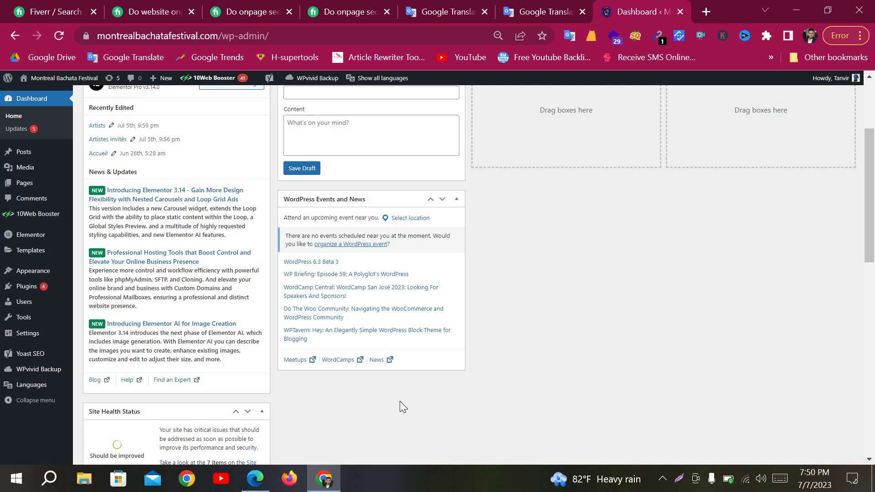
Switch to Microsoft Edge and examine the username and password fields on the montrealsalsaconvention.com WordPress login page
click(248, 481)
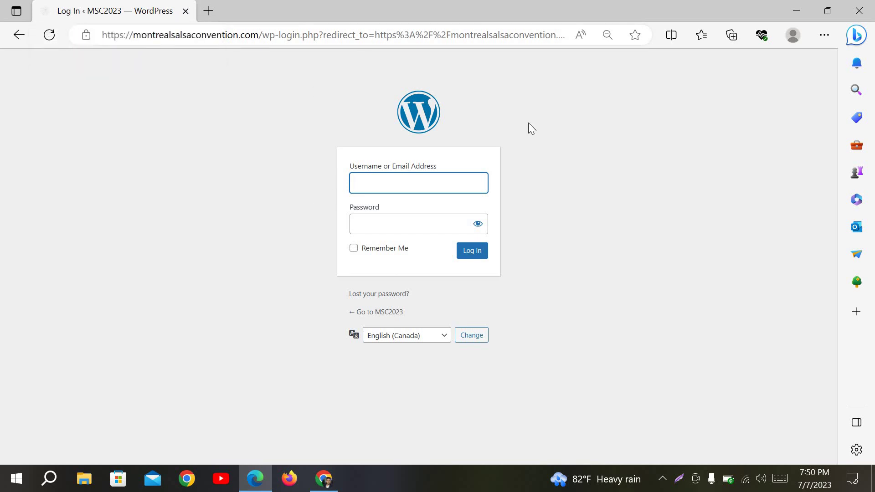
scroll(389, 265, up, 5)
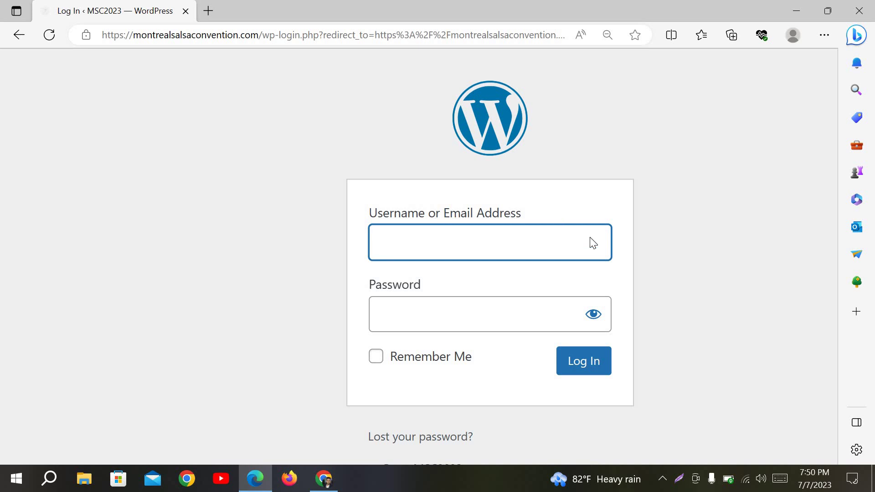
key(ctrl+minus)
key(ctrl+minus)
key(ctrl+minus)
key(ctrl+minus)
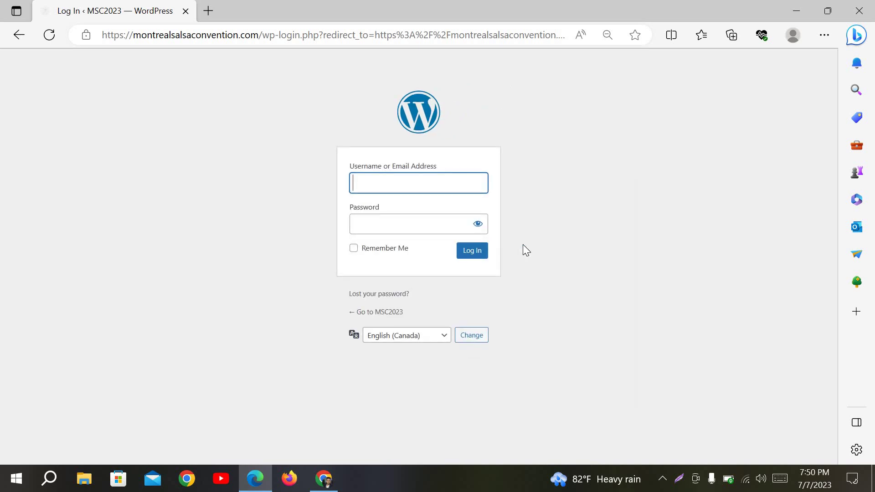
click(364, 182)
click(558, 205)
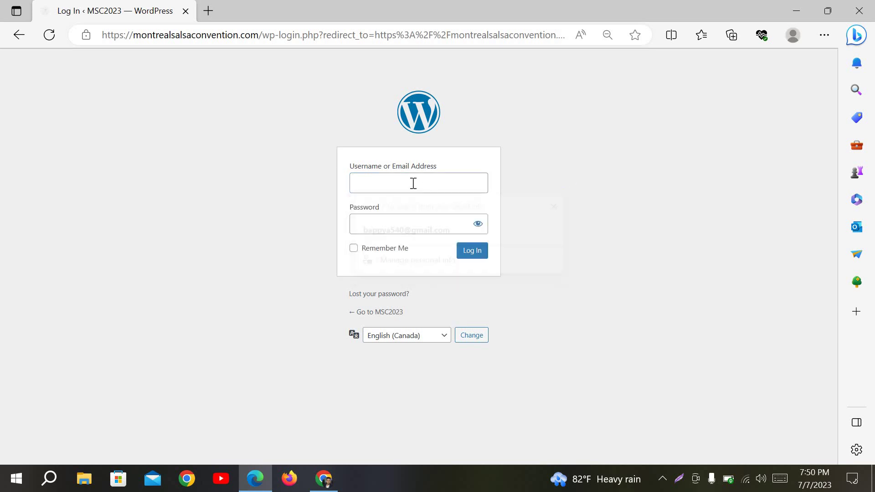
click(385, 186)
click(377, 211)
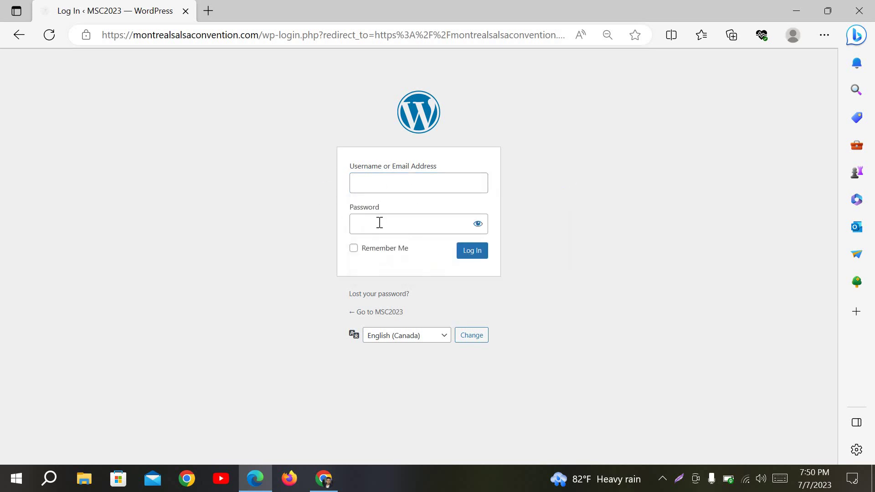
click(380, 223)
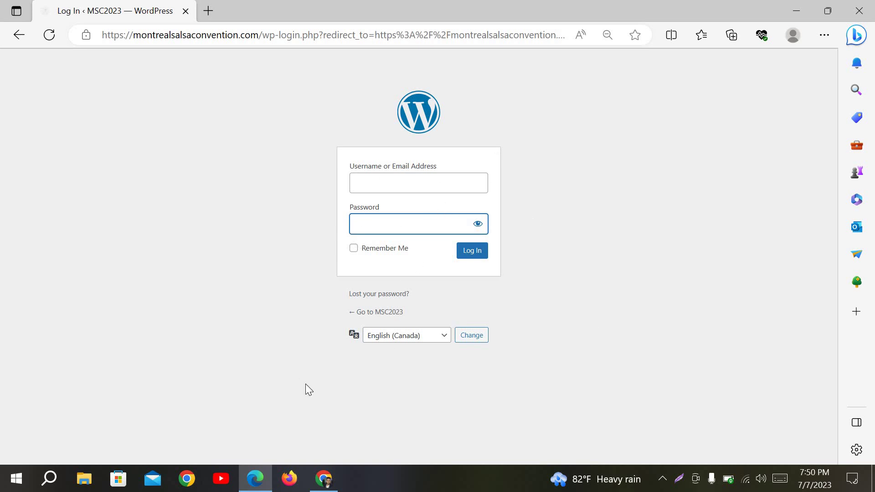
Switch back to Chrome and view the beginning of the Montreal Bachata Festival WordPress dashboard
click(326, 478)
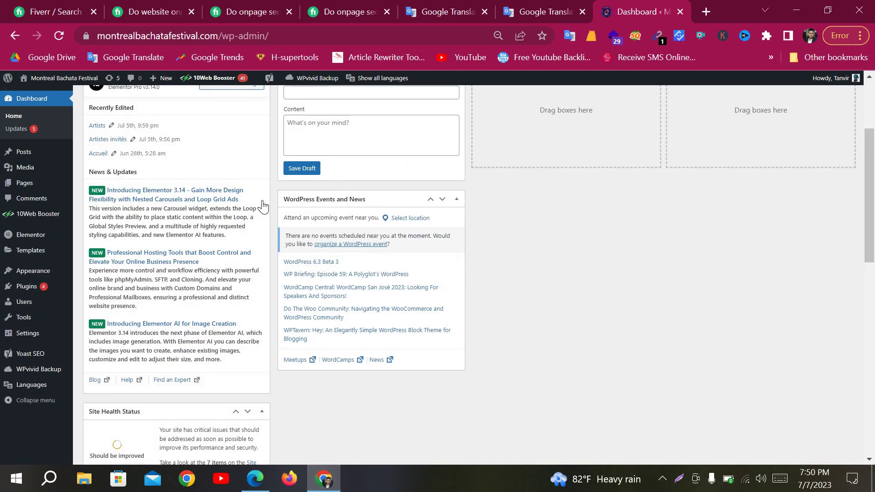
scroll(235, 303, up, 3)
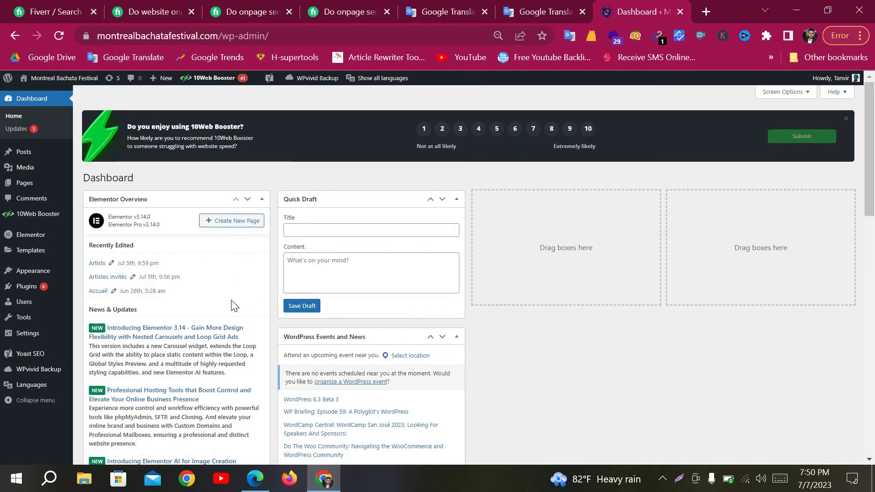
Examine the WordPress admin menu entries from Posts, Media and Pages through Elementor, Plugins, Settings, Yoast SEO and Languages
scroll(234, 306, down, 3)
scroll(234, 305, up, 3)
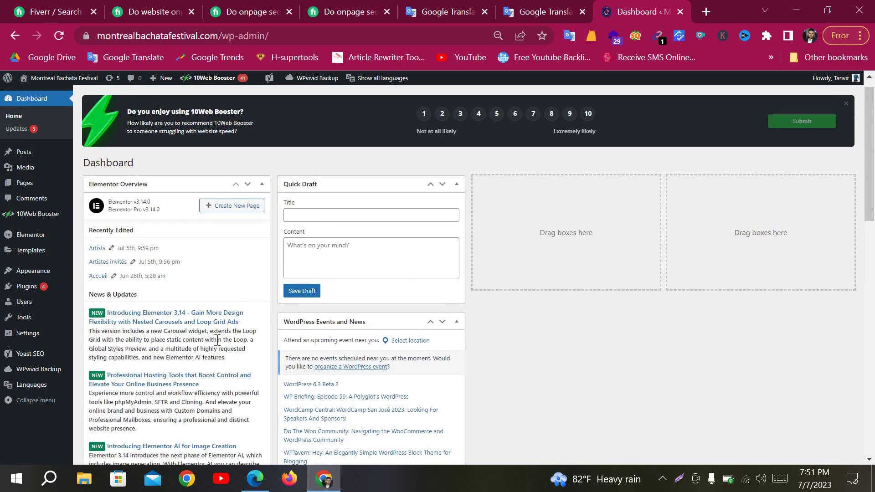
scroll(217, 340, down, 3)
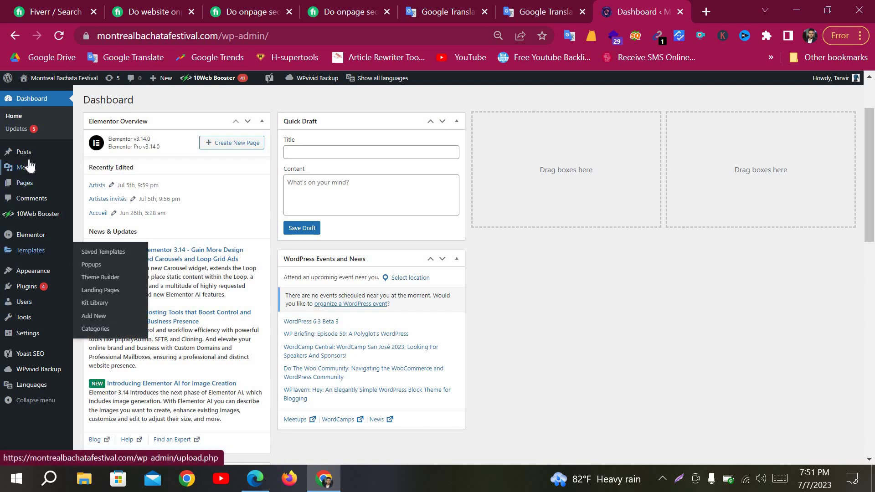
mouse_move(31, 153)
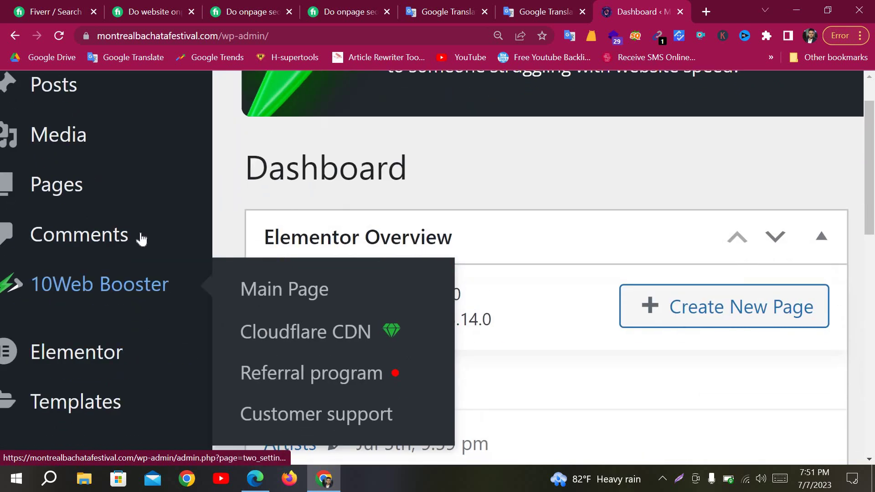
mouse_move(170, 362)
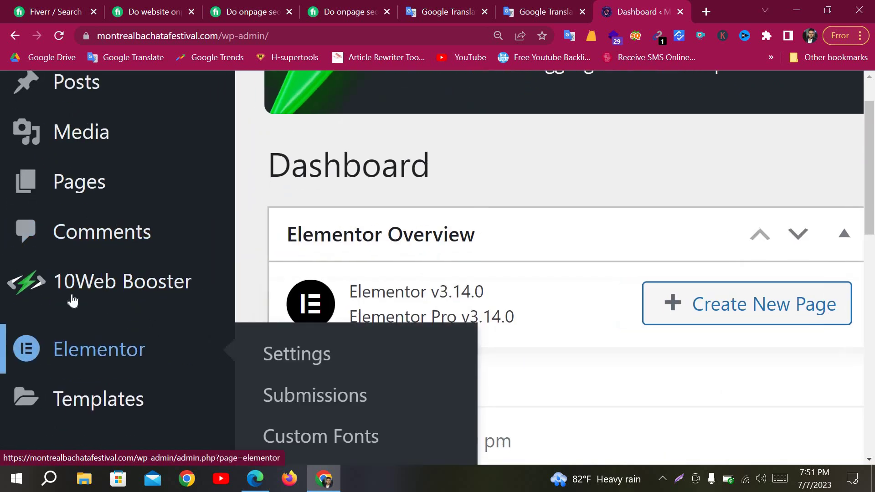
scroll(192, 354, down, 2)
key(ctrl+minus)
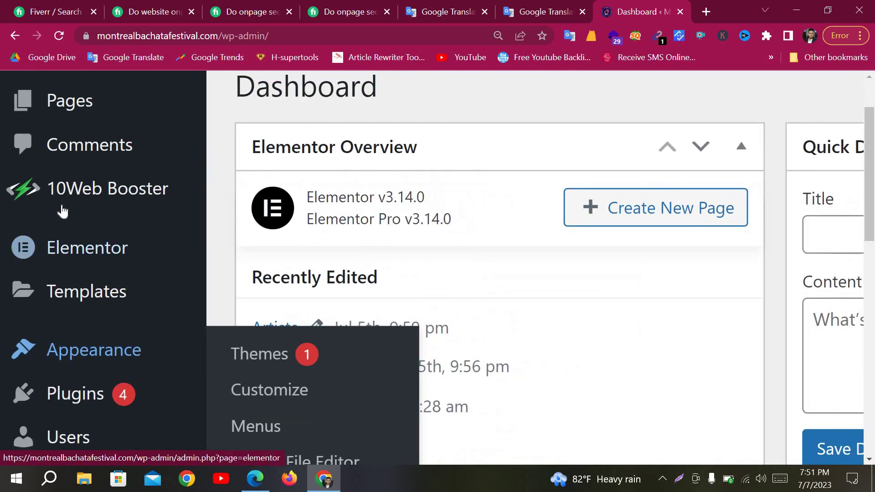
mouse_move(11, 205)
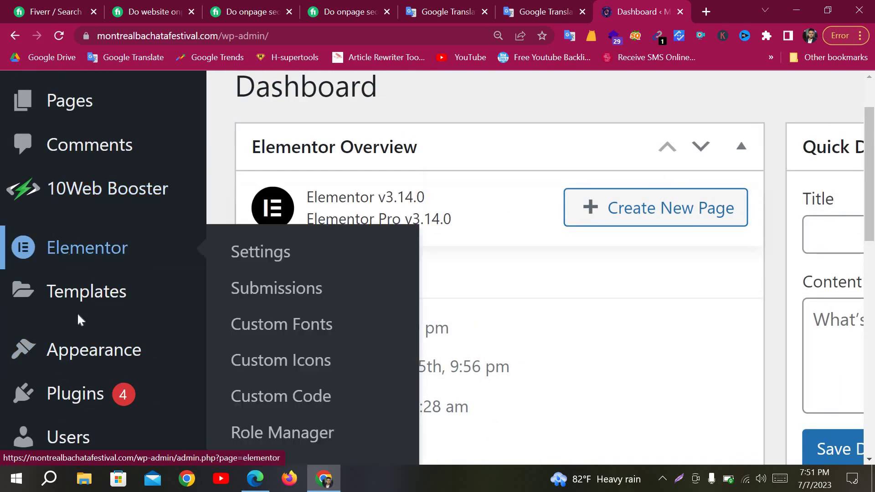
scroll(176, 344, down, 1)
key(ctrl+minus)
key(ctrl+minus)
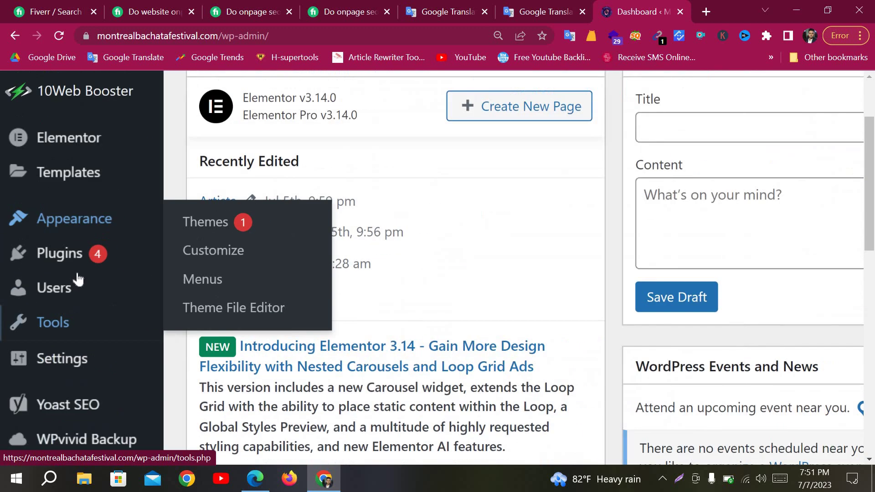
scroll(88, 283, down, 1)
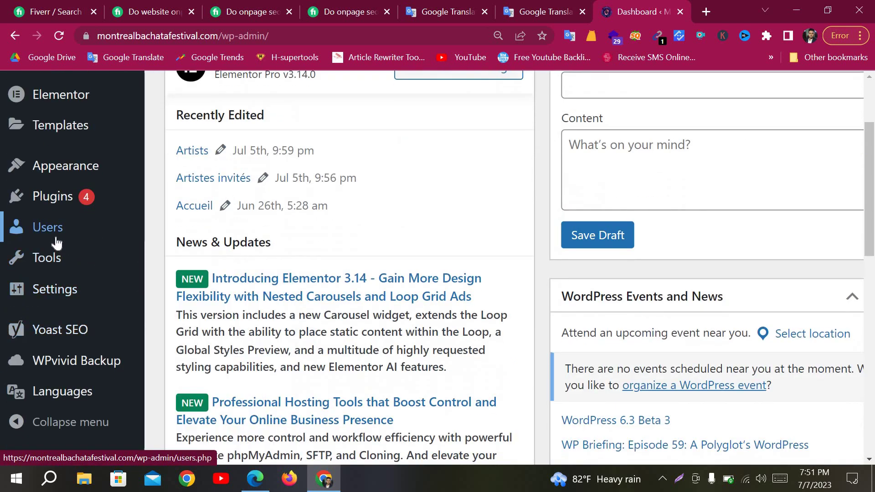
scroll(51, 253, down, 2)
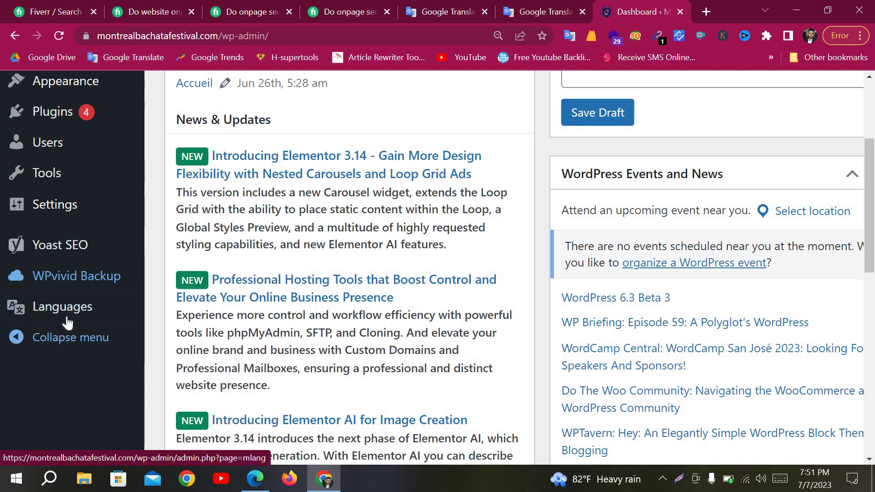
key(ctrl+minus)
key(ctrl+minus)
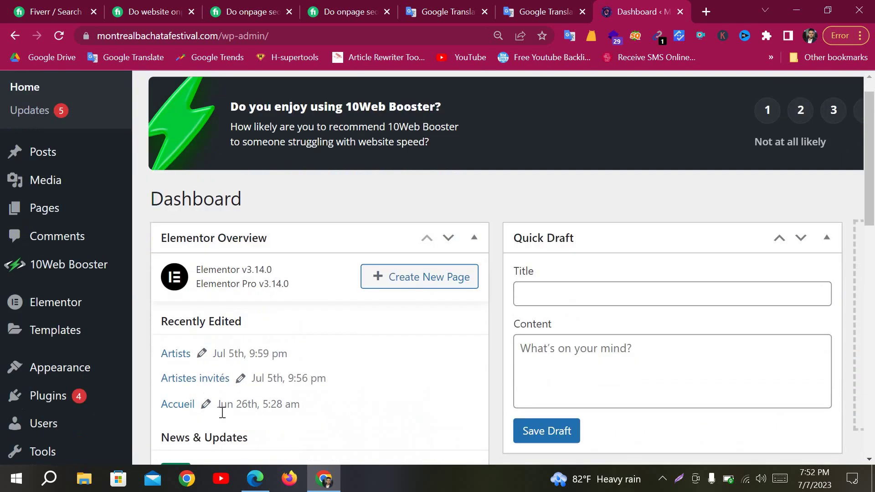
Review the admin menu again from Posts to Plugins, including the Posts, Elementor and Templates submenus
mouse_move(18, 183)
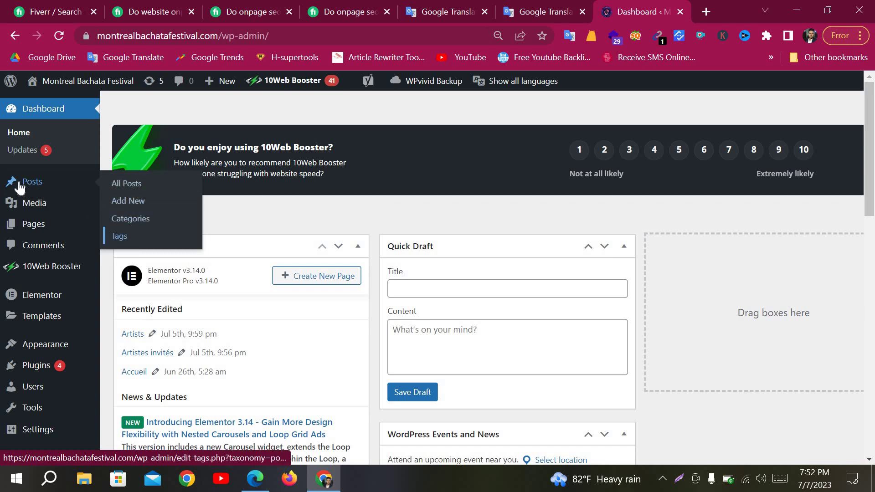
scroll(142, 353, down, 5)
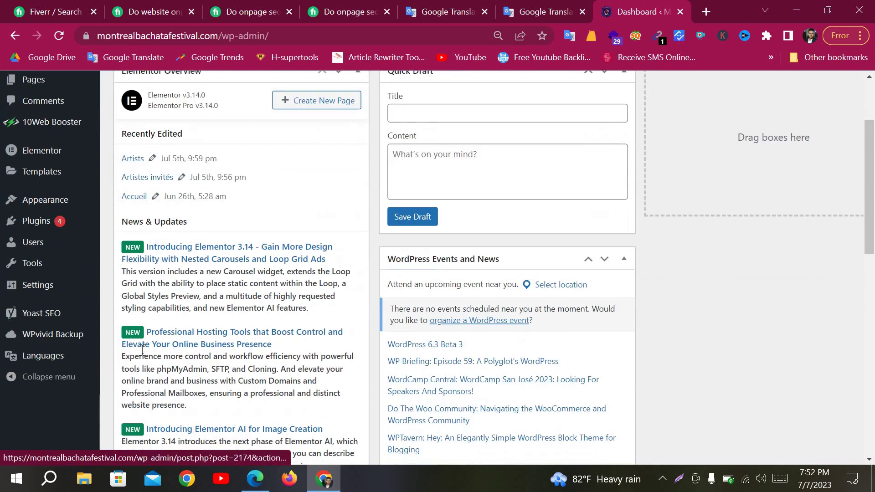
scroll(142, 353, down, 2)
scroll(58, 221, up, 2)
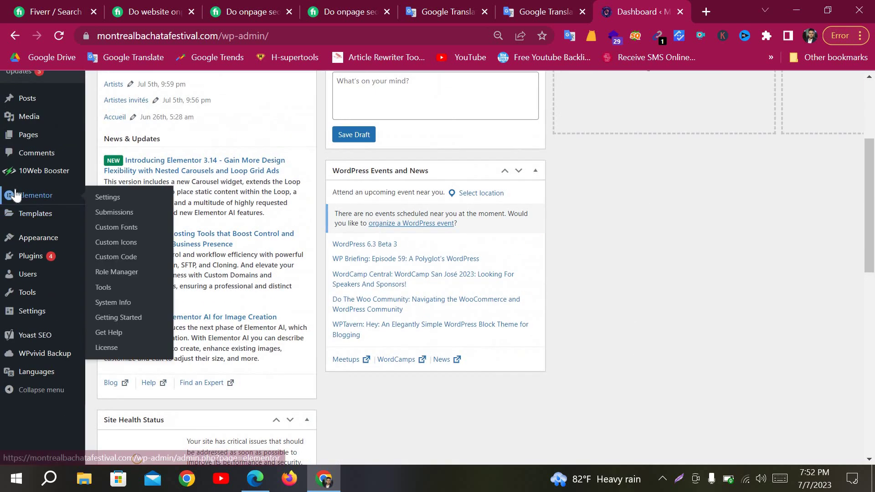
key(ctrl+plus)
key(ctrl+plus)
scroll(55, 328, up, 1)
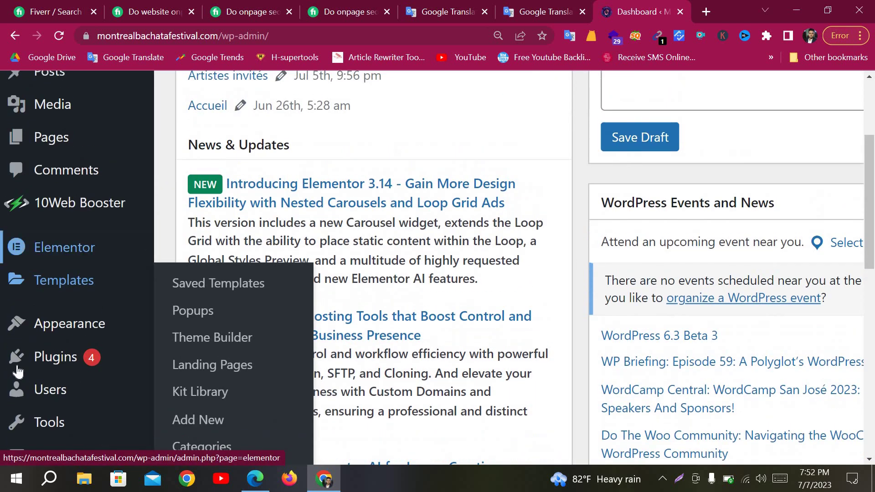
scroll(44, 151, down, 5)
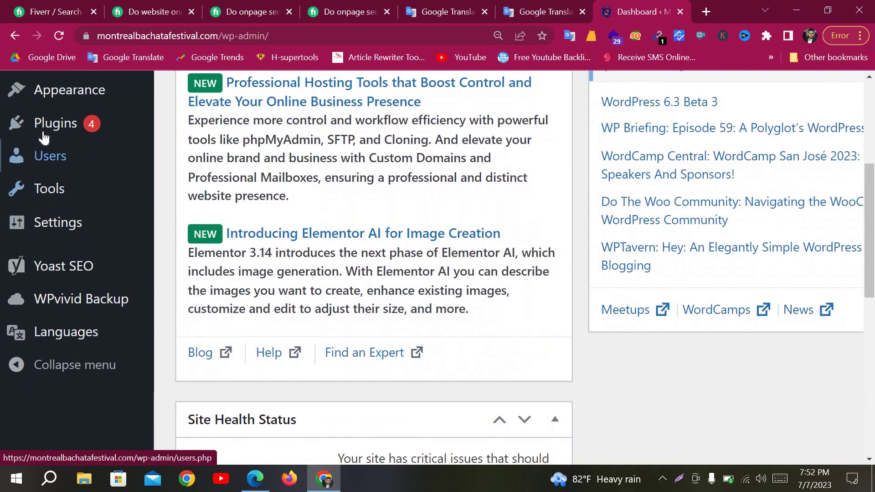
Open the page for adding new plugins and look over the featured plugins
mouse_move(44, 137)
key(ctrl+0)
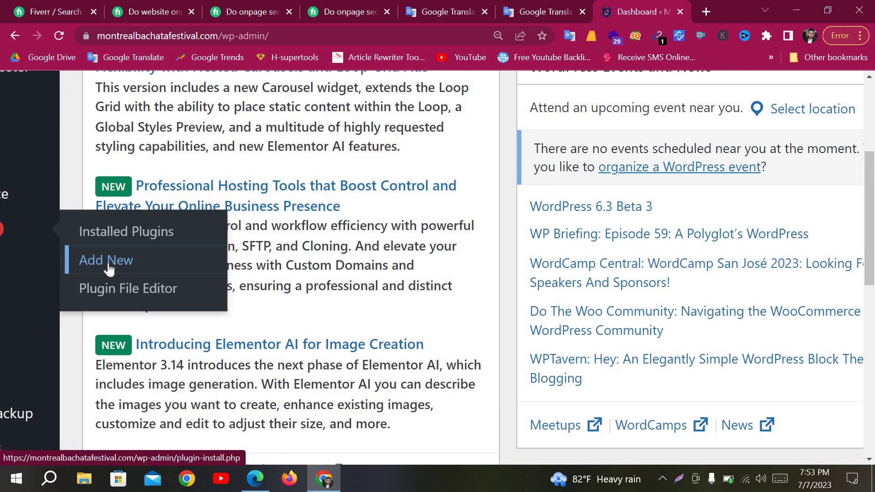
click(108, 267)
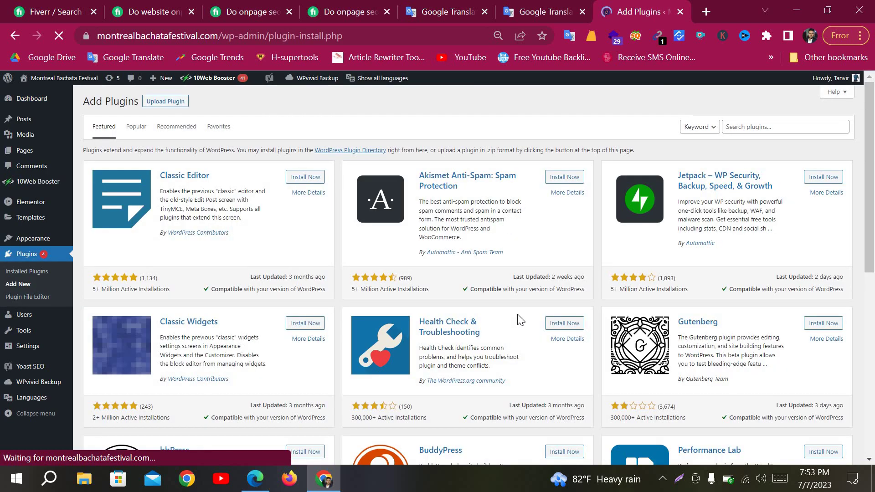
scroll(259, 279, down, 5)
scroll(264, 260, up, 5)
scroll(357, 351, down, 7)
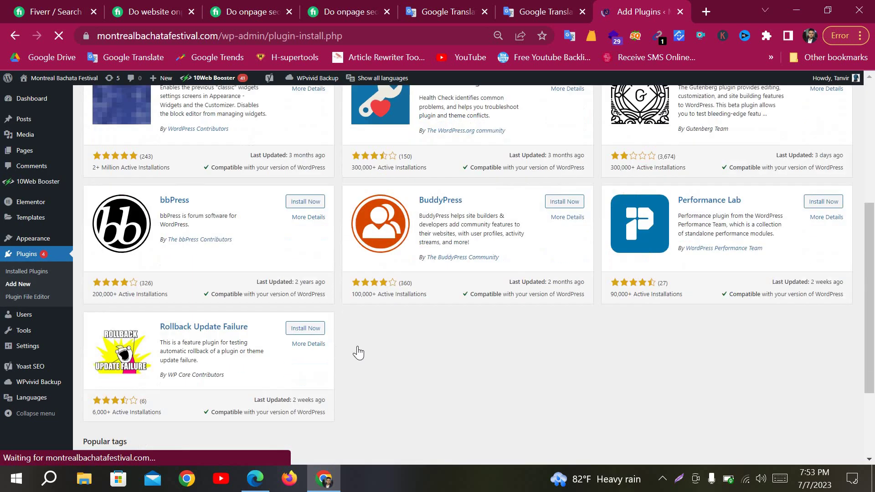
scroll(357, 352, up, 7)
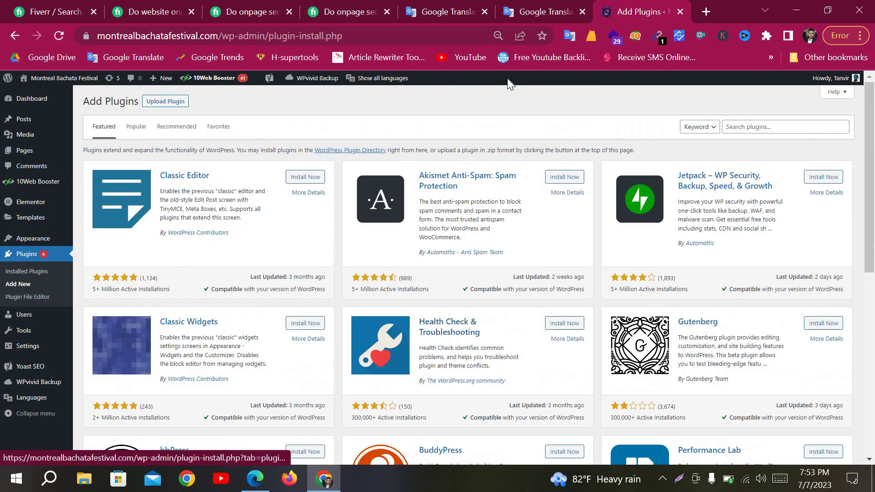
Copy the word "yost" from the Google Translate text and search the WordPress plugins for it
click(744, 122)
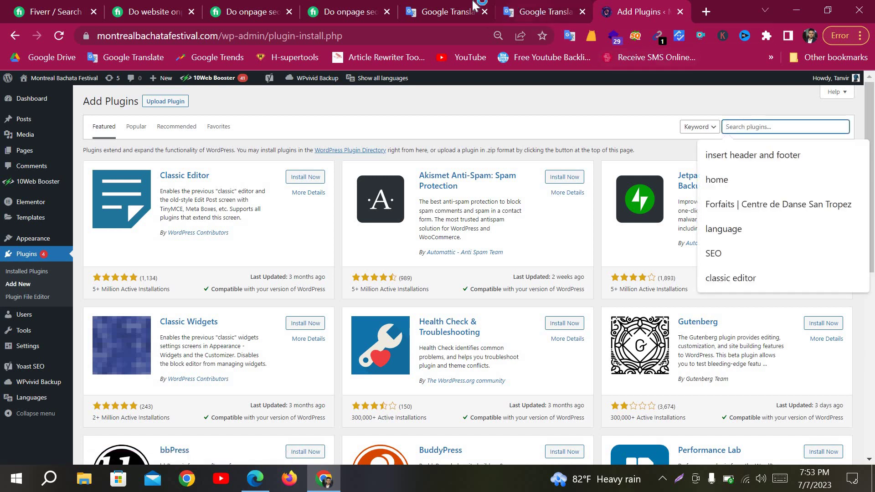
click(517, 9)
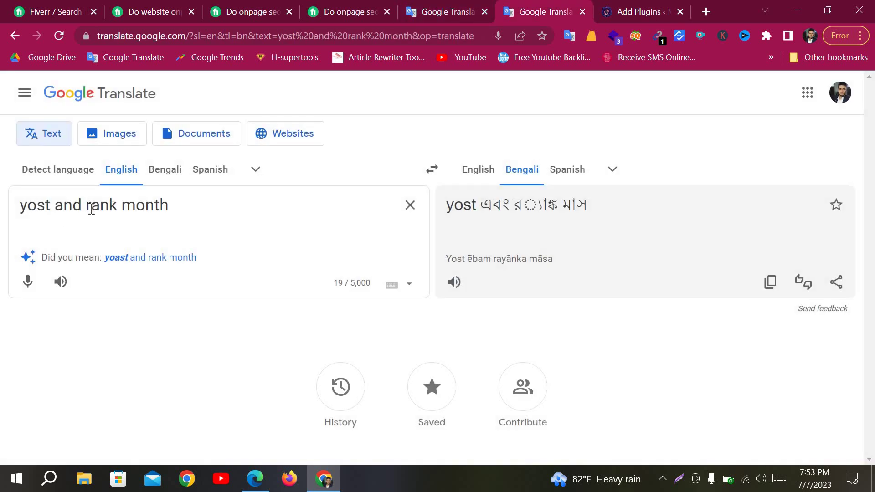
click(51, 206)
shift+click(9, 212)
key(ctrl+c)
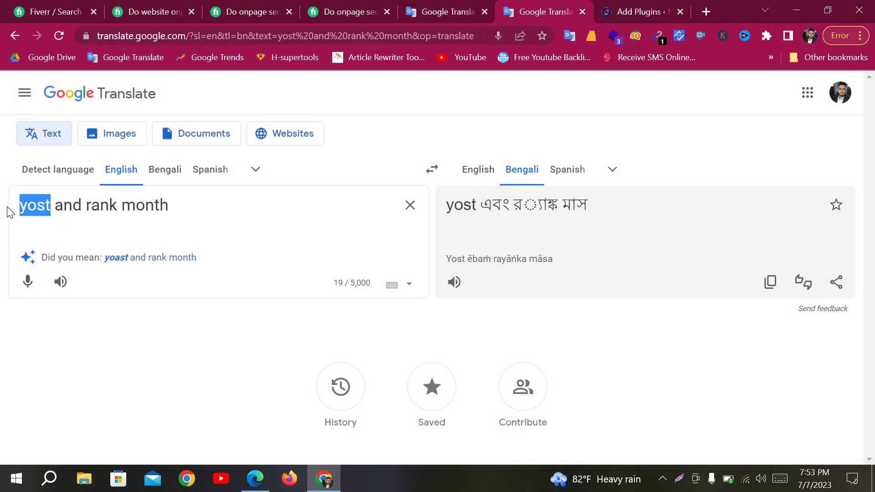
click(639, 11)
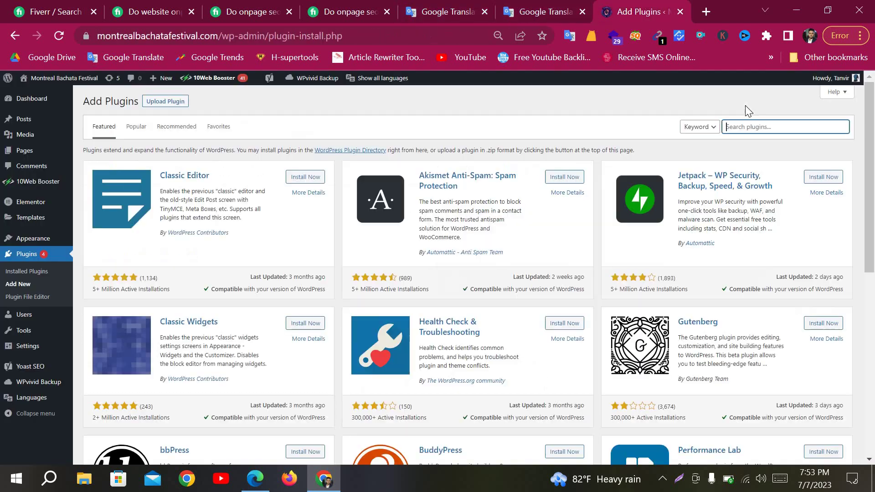
click(748, 131)
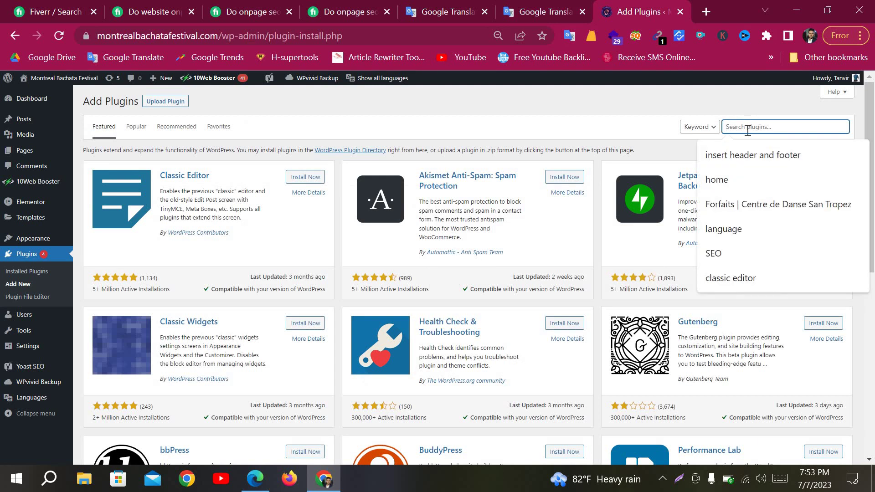
key(ctrl+v)
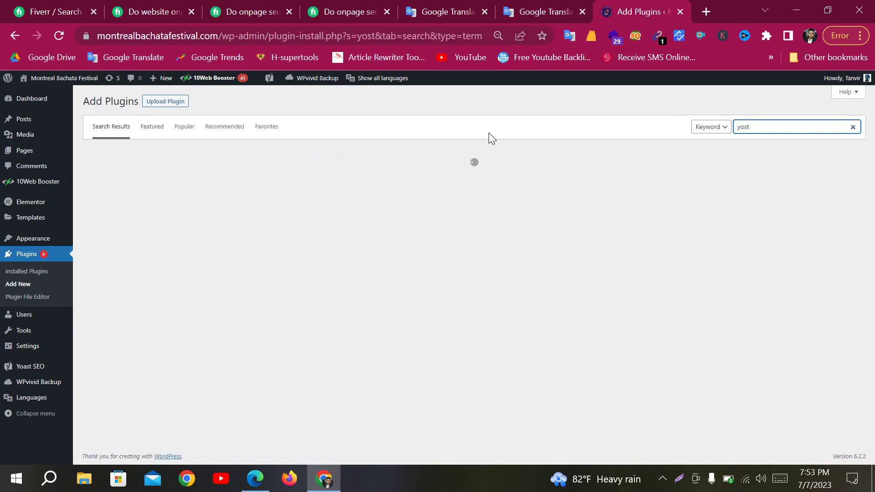
Clear the plugin search keyword and examine the Yoast SEO plugin card in the full plugin list
double_click(750, 127)
key(BackSpace)
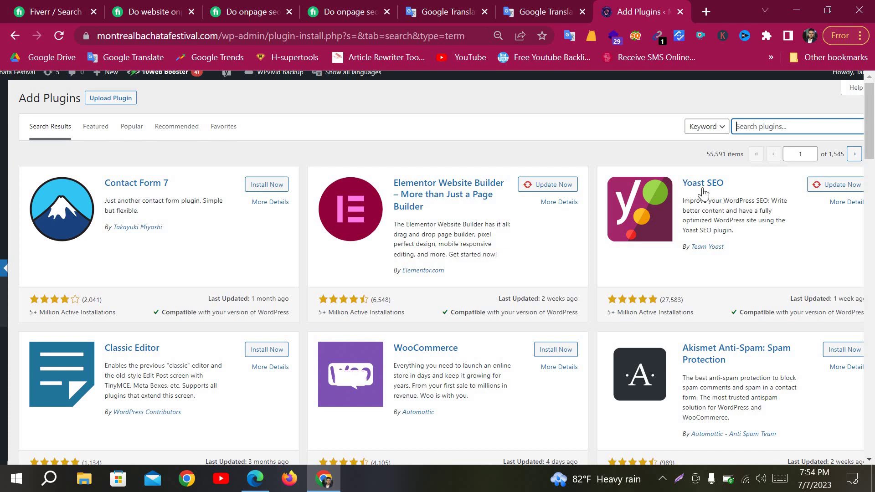
scroll(738, 199, up, 5)
scroll(739, 198, down, 5)
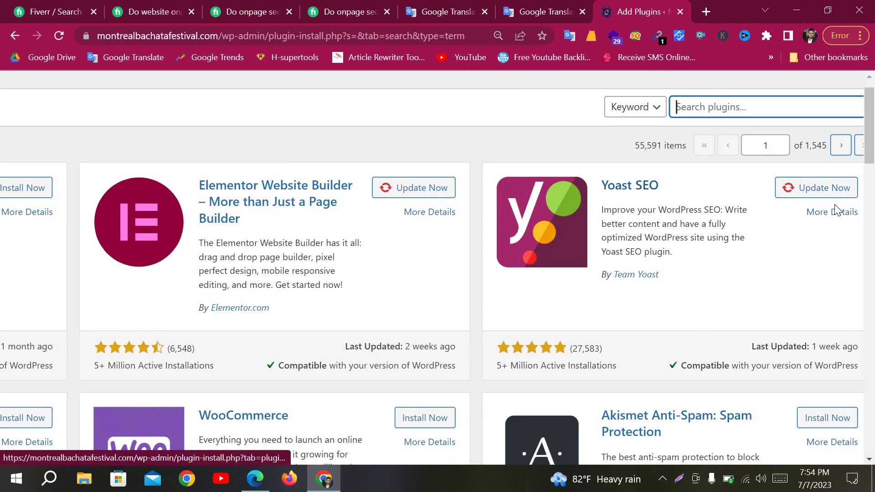
scroll(592, 197, right, 1)
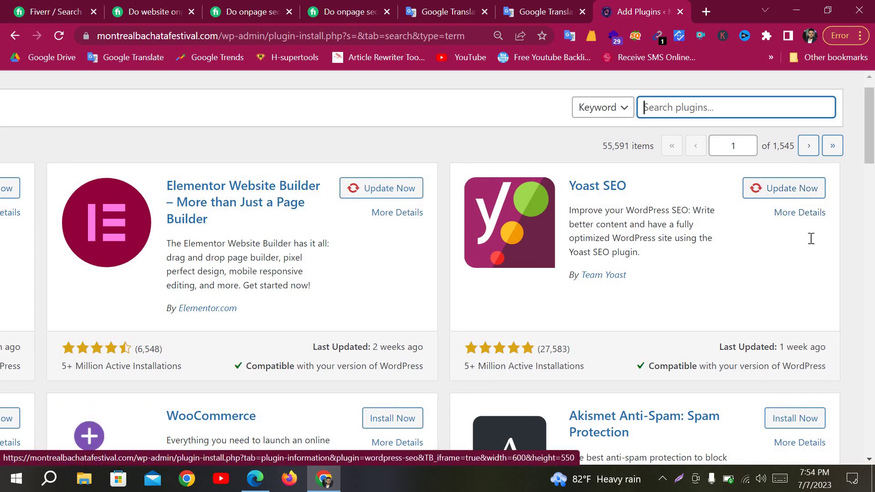
key(ctrl+0)
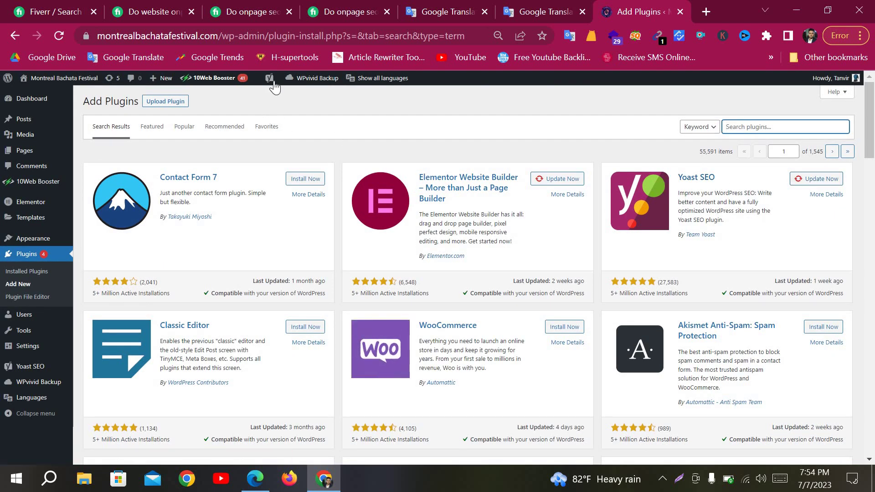
Examine the Yoast SEO options offered in the admin bar and in the admin menu
mouse_move(269, 78)
scroll(274, 102, up, 5)
mouse_move(269, 112)
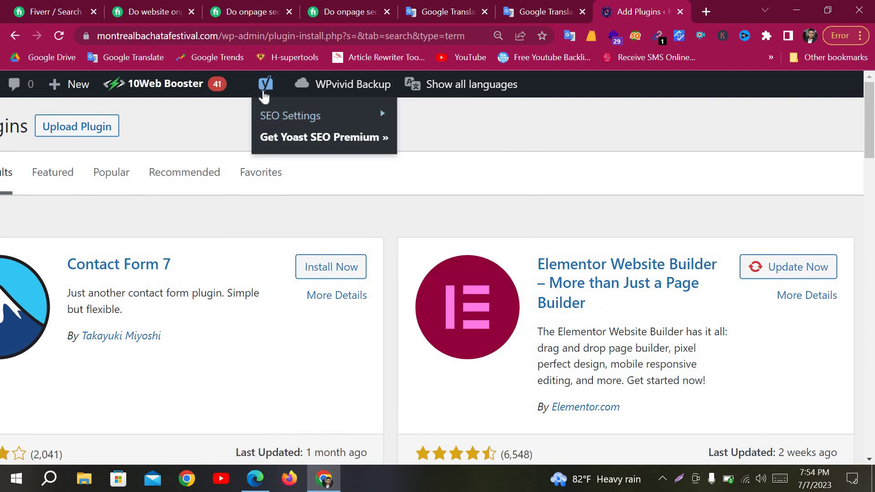
scroll(262, 91, down, 5)
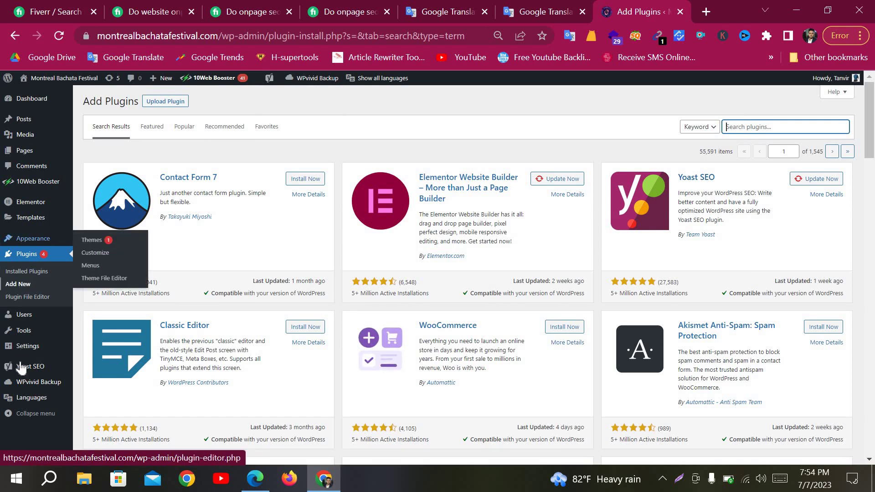
mouse_move(12, 367)
scroll(18, 372, up, 5)
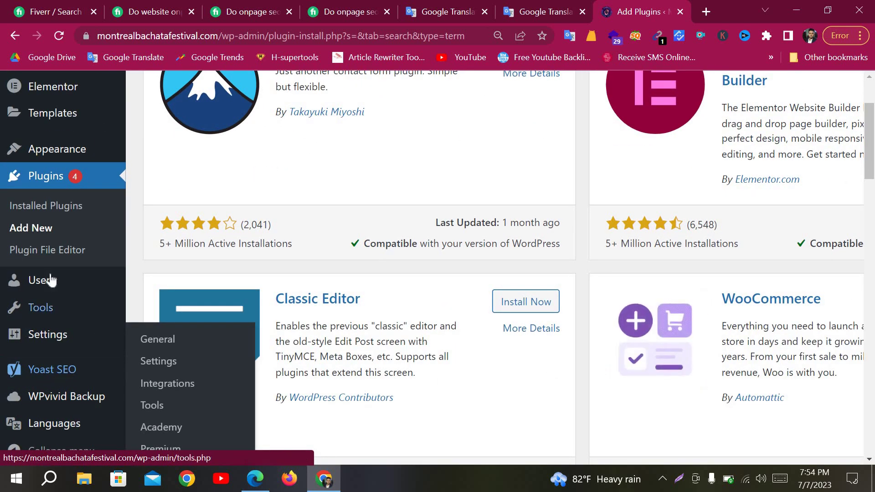
mouse_move(54, 378)
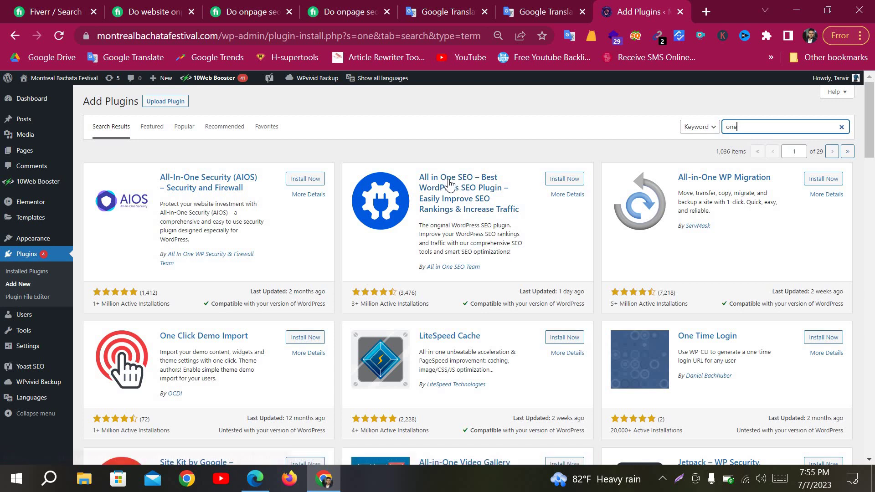
Open the plugin details of All in One SEO and close them again
click(449, 183)
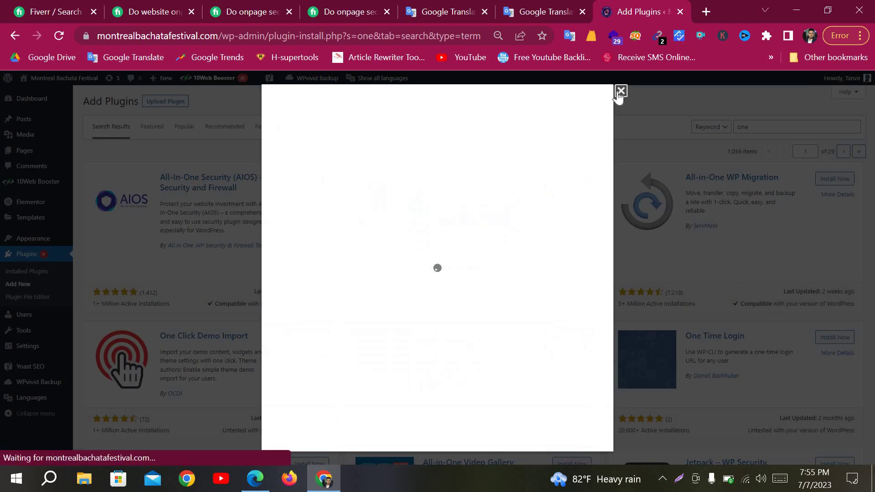
click(620, 91)
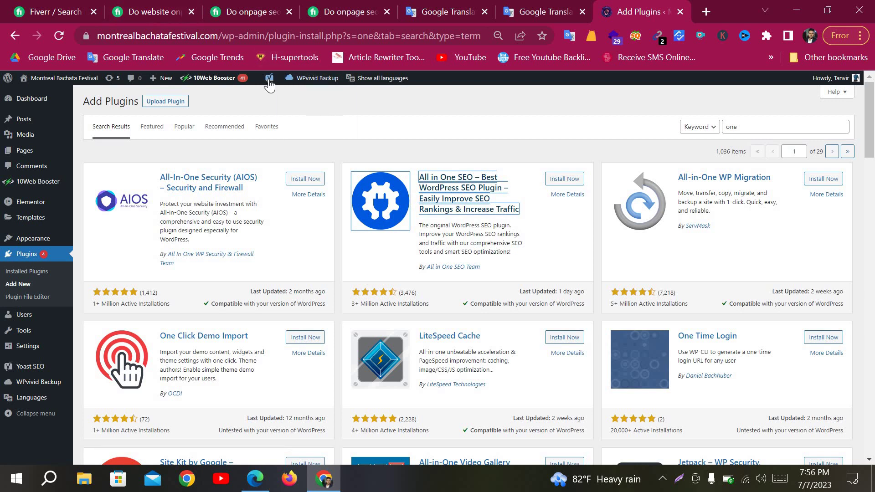
Return to the admin dashboard and open the list of all pages
mouse_move(274, 85)
scroll(574, 339, down, 3)
scroll(631, 310, up, 3)
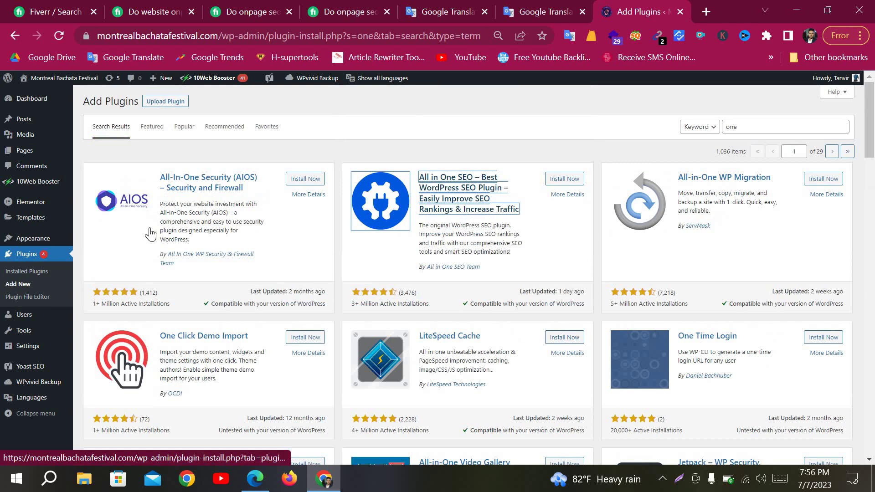
click(27, 100)
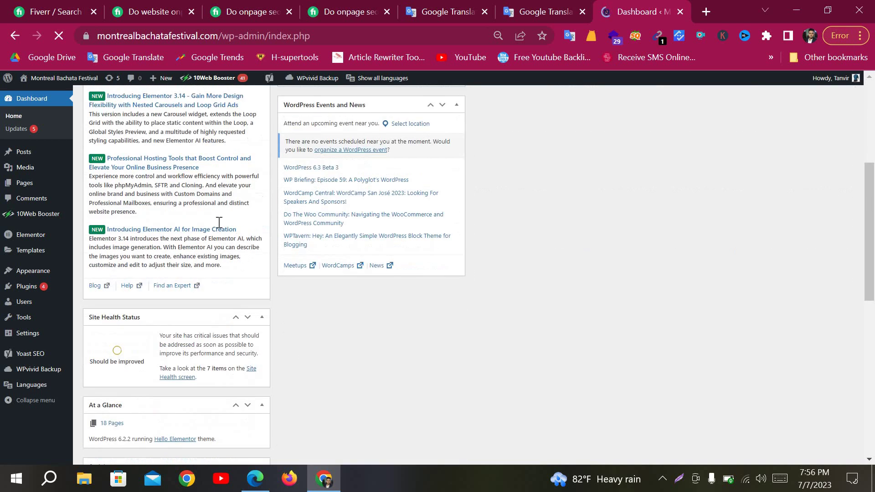
ctrl+scroll(30, 167, up, 7)
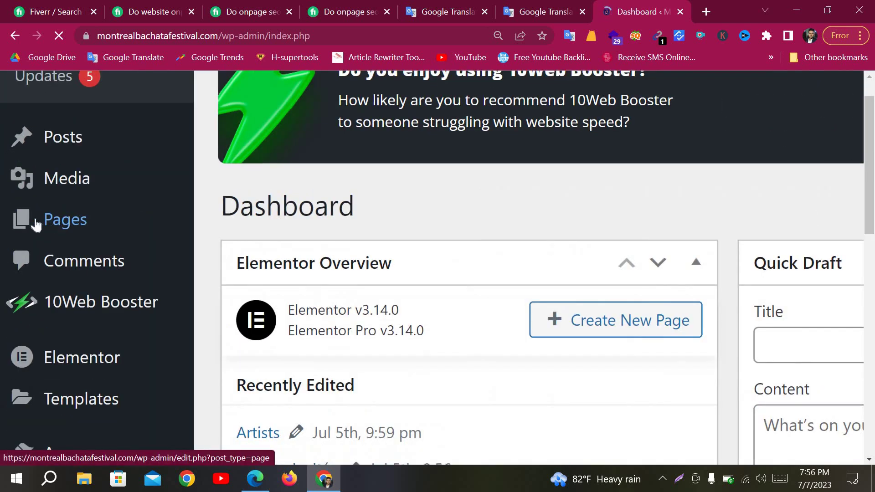
ctrl+scroll(31, 230, down, 3)
mouse_move(31, 230)
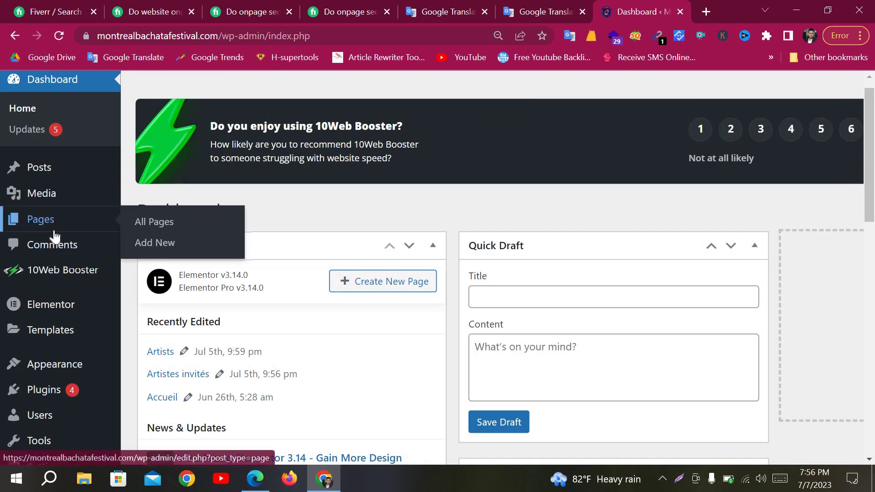
click(142, 222)
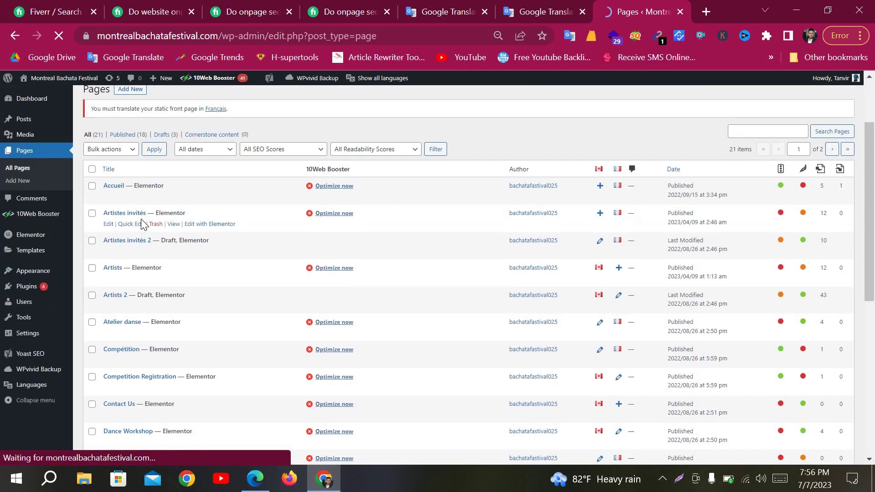
Examine the SEO and readability score indicators in the pages list
key(ctrl+plus)
key(ctrl+plus)
key(ctrl+plus)
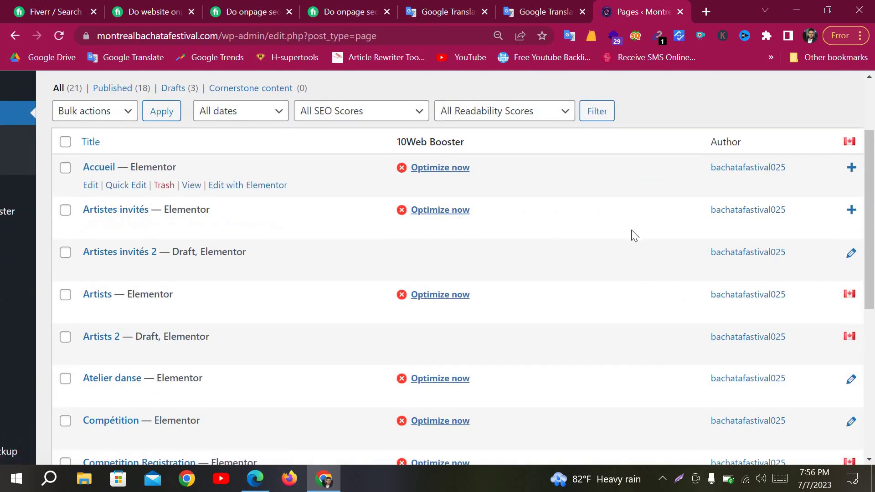
scroll(631, 229, right, 6)
scroll(631, 235, right, 3)
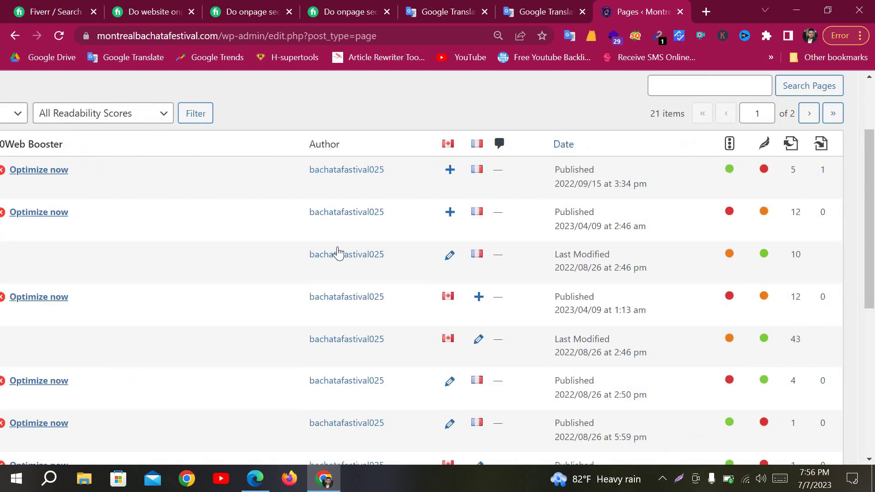
scroll(336, 253, left, 10)
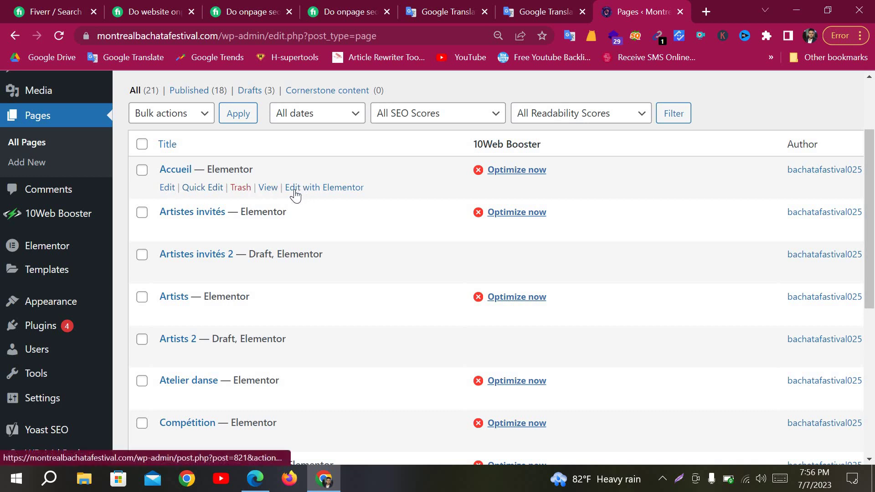
Open the Accueil page for editing and look through its Yoast SEO section
click(168, 188)
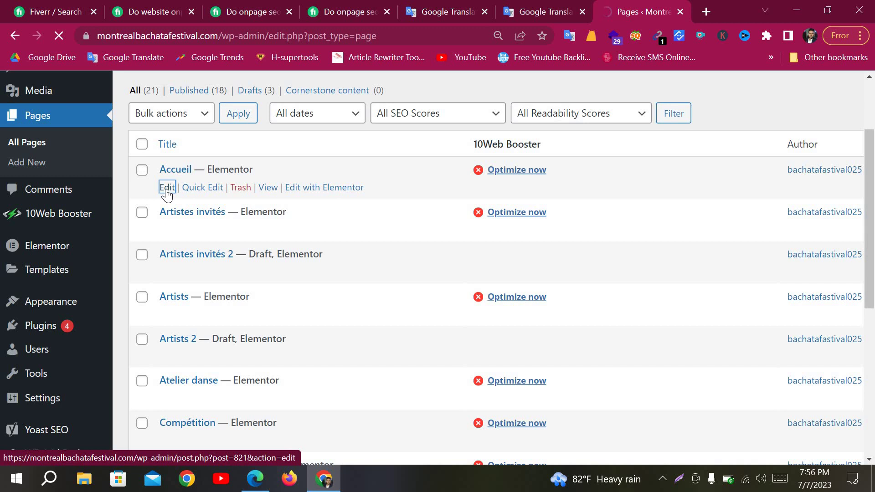
key(ctrl+minus)
key(ctrl+minus)
key(ctrl+minus)
key(ctrl+minus)
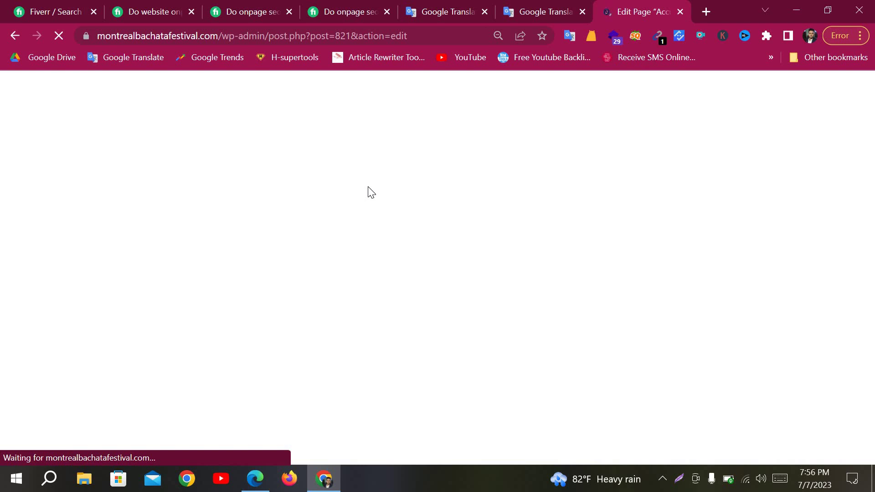
scroll(522, 373, down, 4)
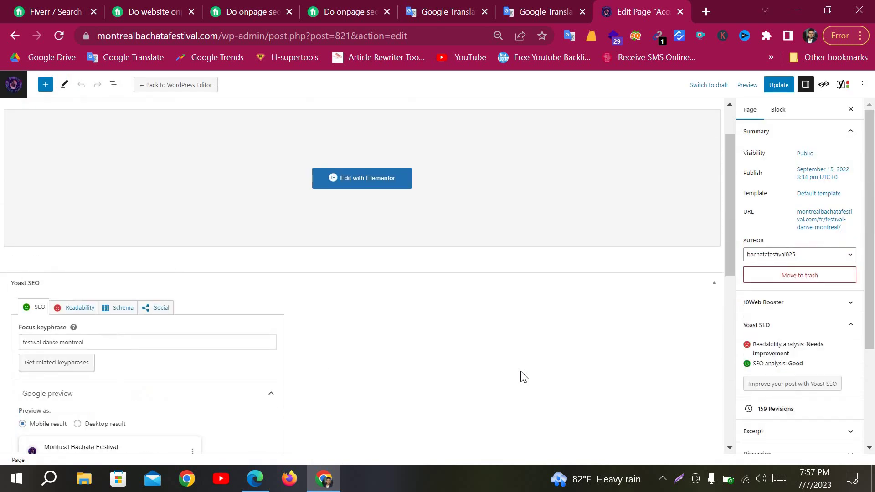
scroll(522, 374, down, 4)
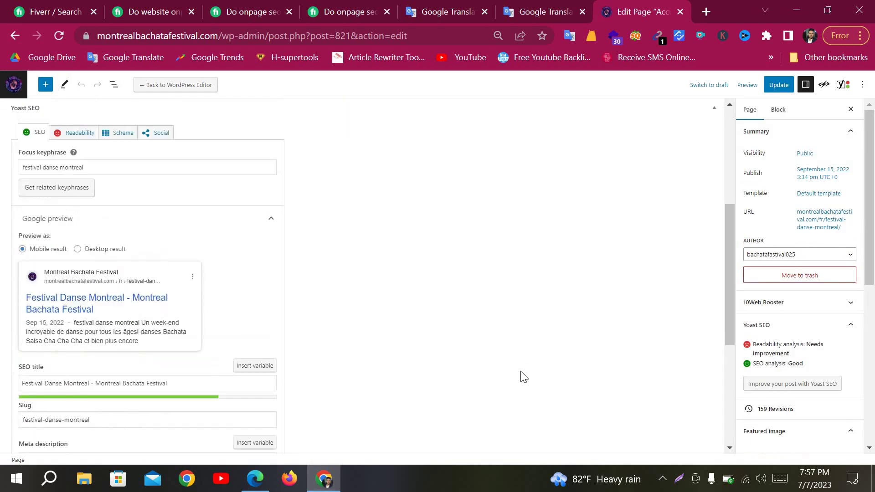
right_click(523, 375)
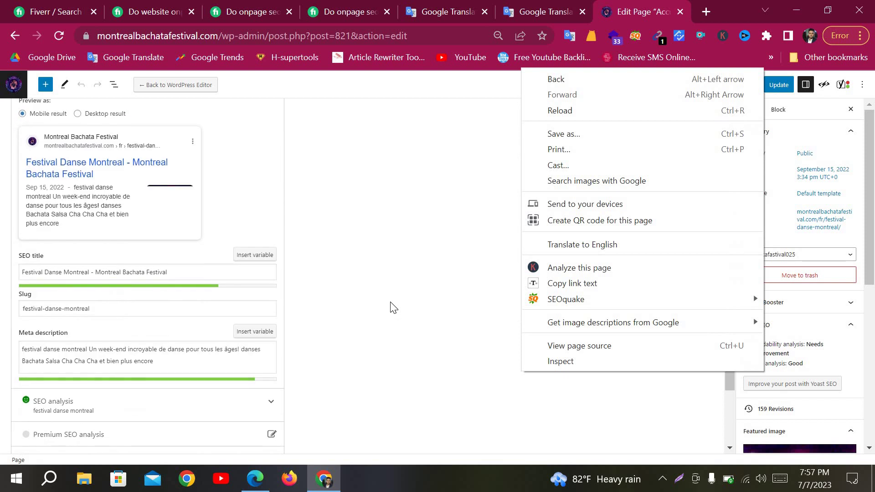
scroll(390, 307, up, 10)
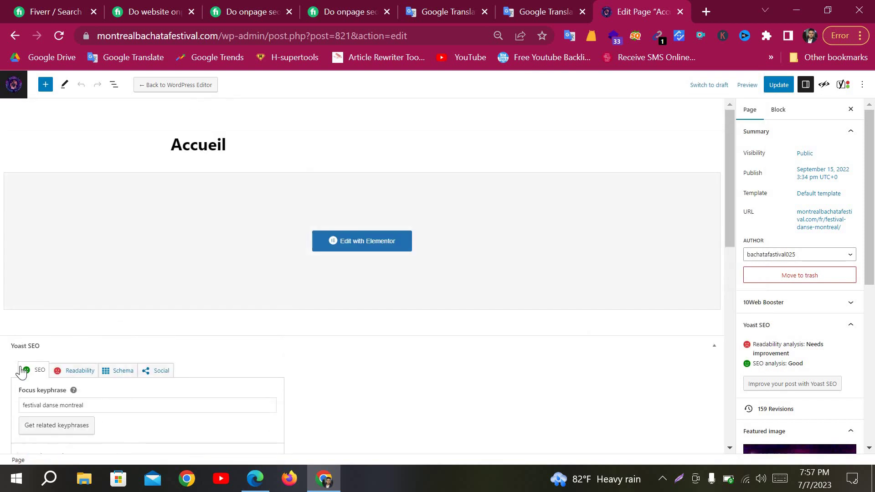
Copy and clear the Accueil page's Yoast focus keyphrase, and paste "festival danse montreal" back in
key(ctrl+plus)
key(ctrl+plus)
key(ctrl+plus)
key(ctrl+plus)
key(ctrl+plus)
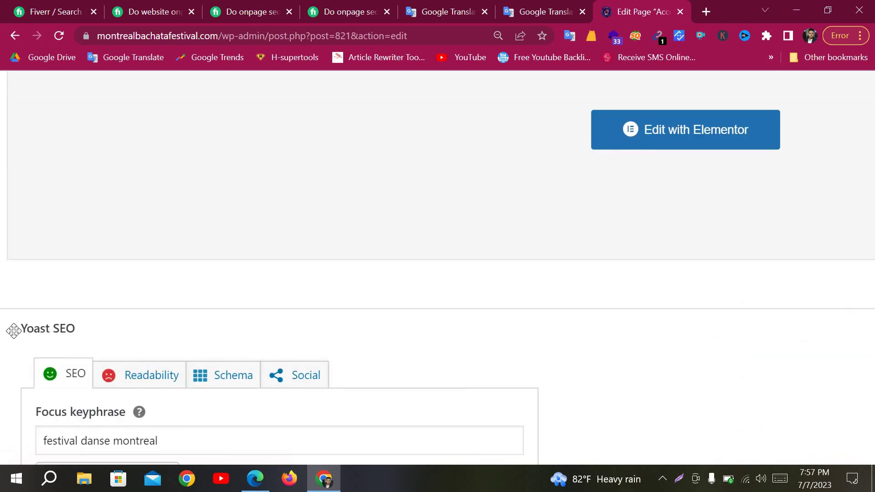
scroll(268, 348, down, 1)
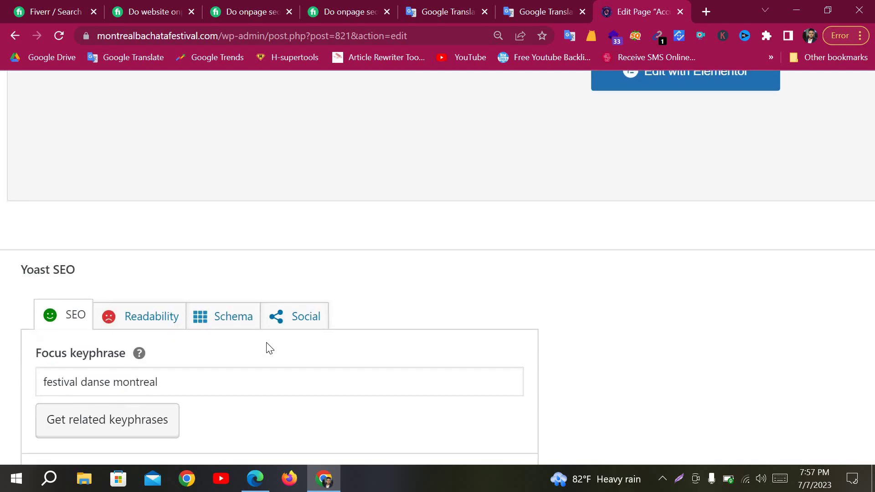
scroll(489, 351, down, 2)
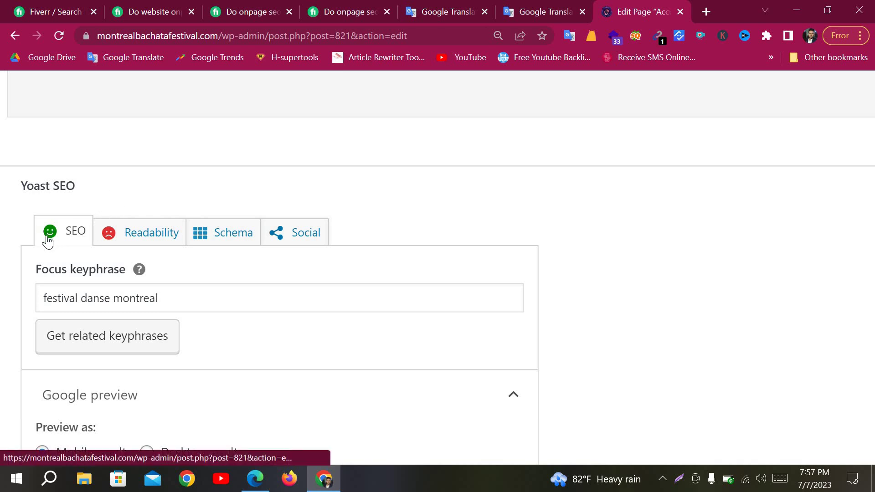
triple_click(43, 299)
key(ctrl+c)
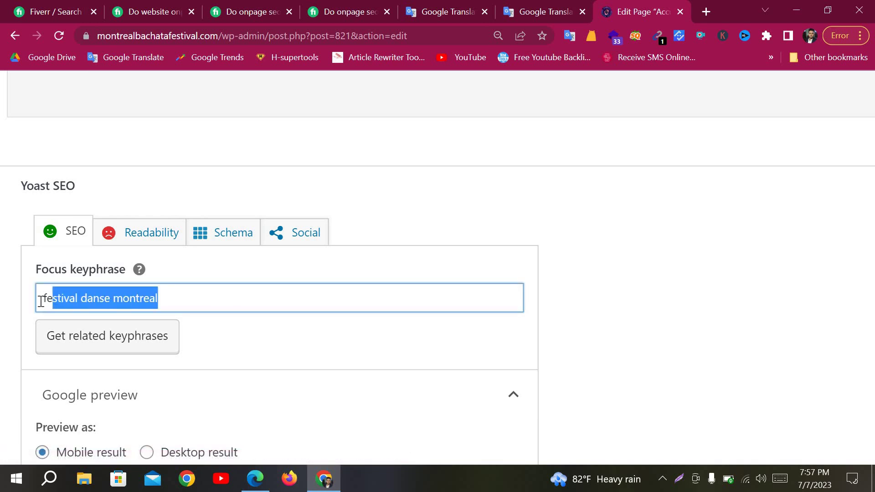
key(BackSpace)
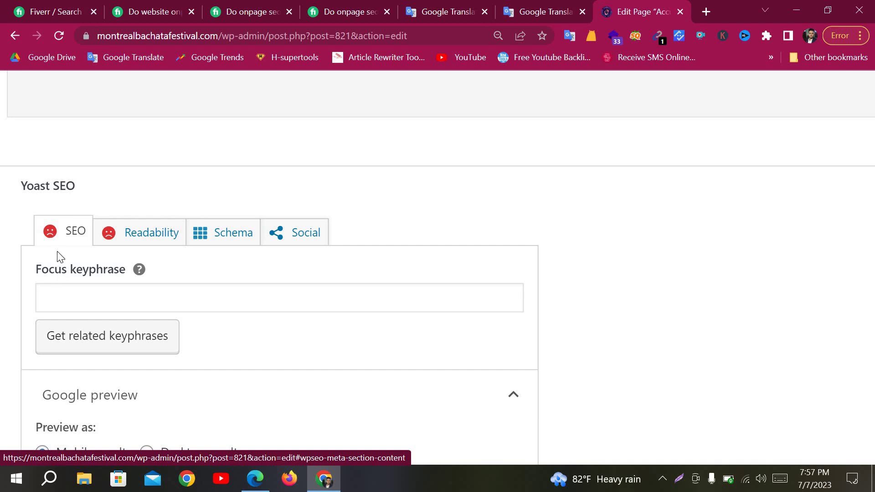
click(67, 302)
key(ctrl+v)
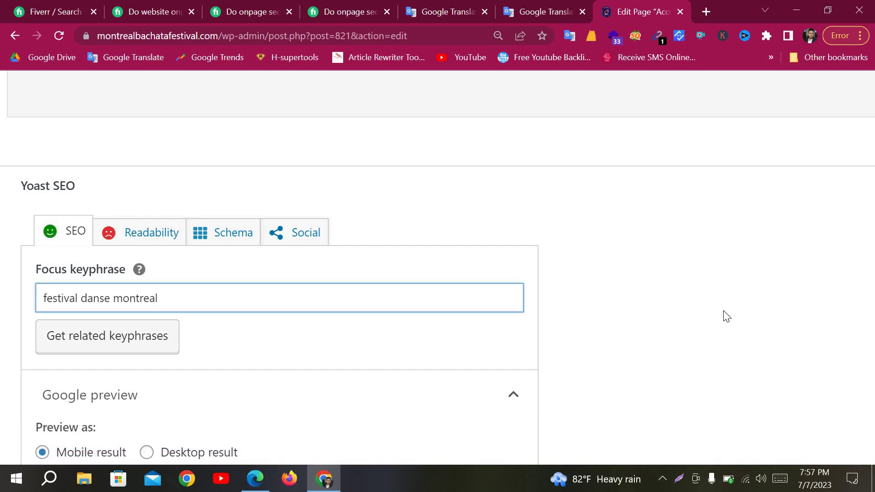
Expand the Yoast SEO analysis below the meta description of the Accueil page
scroll(727, 317, down, 2)
key(ctrl+minus)
key(ctrl+minus)
key(ctrl+minus)
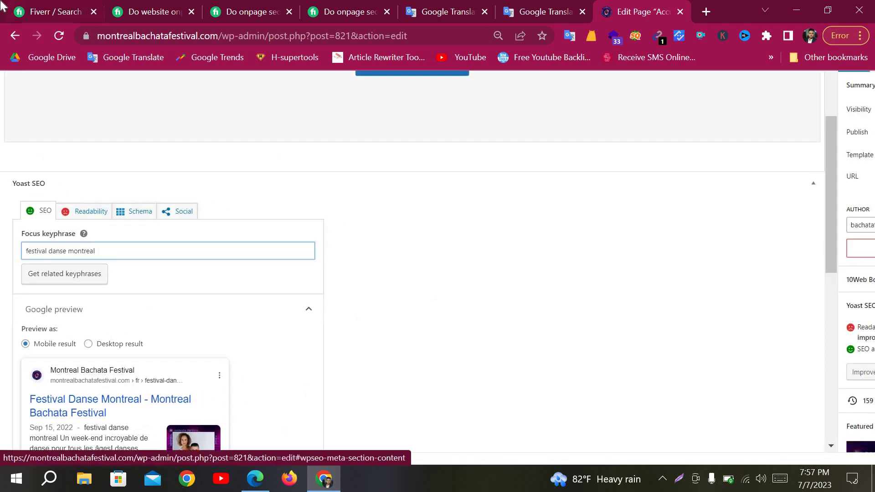
scroll(427, 339, down, 5)
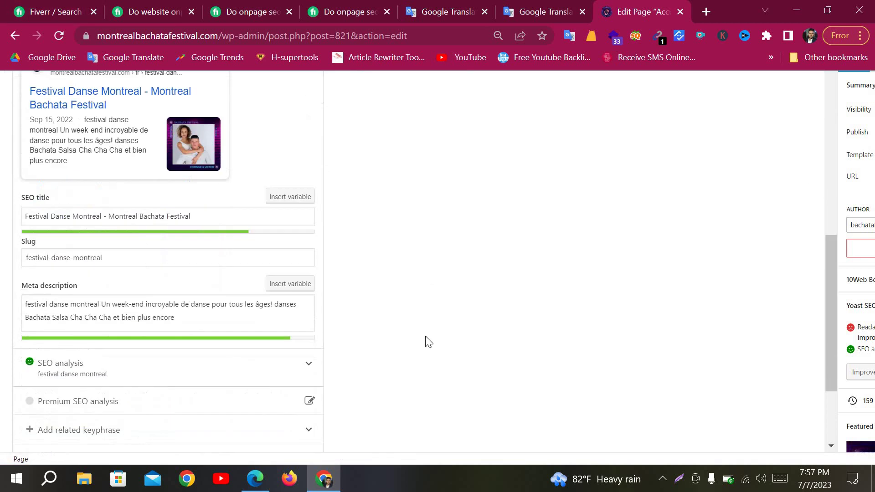
scroll(365, 319, down, 1)
click(310, 297)
scroll(354, 366, down, 2)
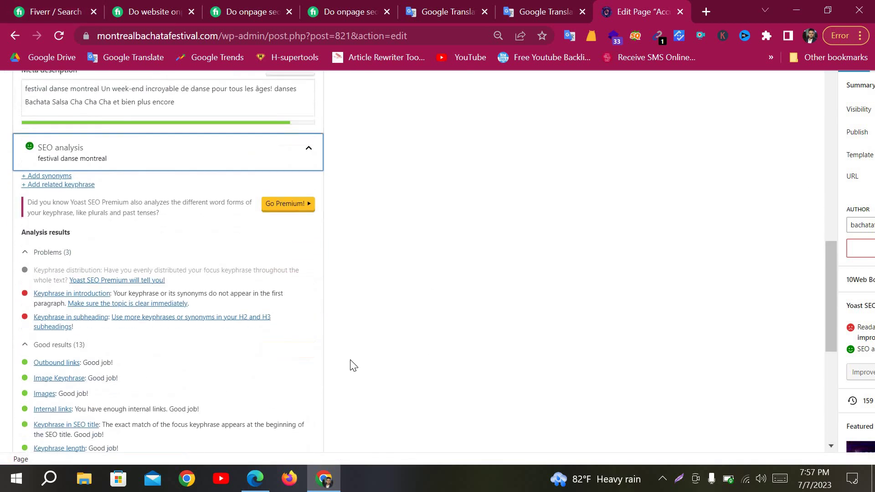
Examine the problems and good results in the SEO analysis for the focus keyphrase
scroll(353, 366, down, 1)
scroll(164, 303, up, 5)
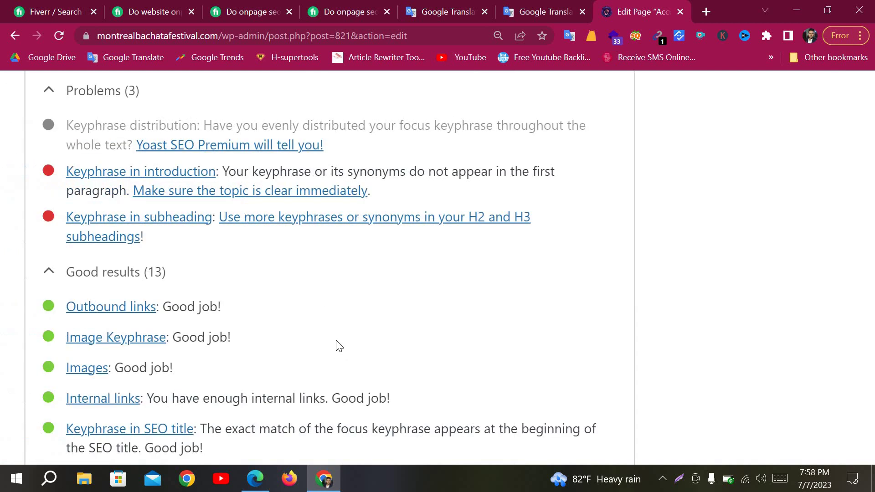
scroll(340, 347, down, 3)
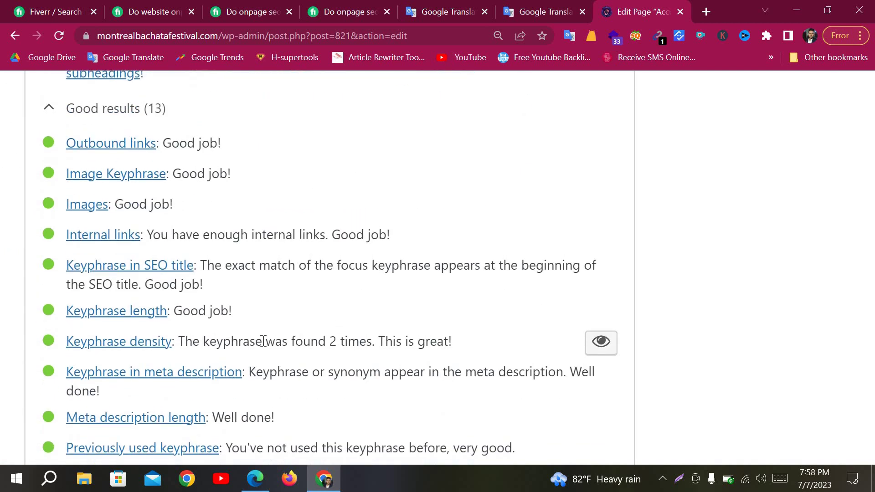
scroll(265, 360, down, 4)
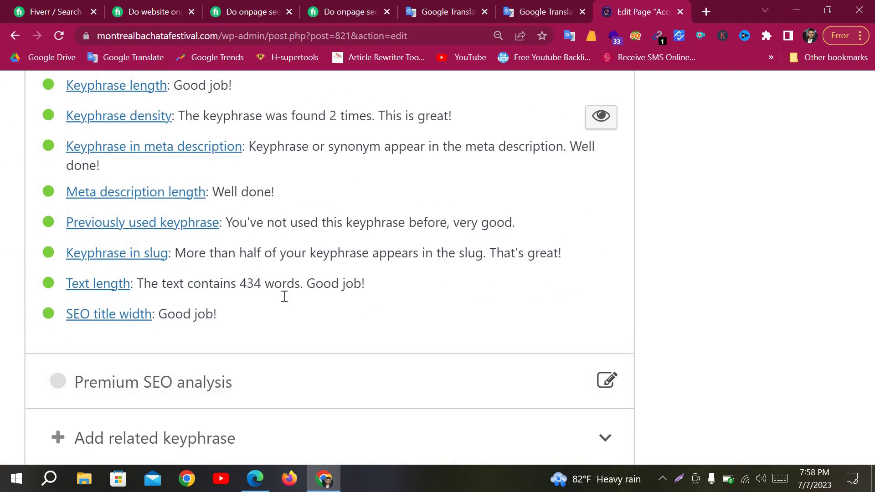
scroll(283, 296, up, 2)
scroll(220, 245, up, 5)
scroll(360, 366, down, 3)
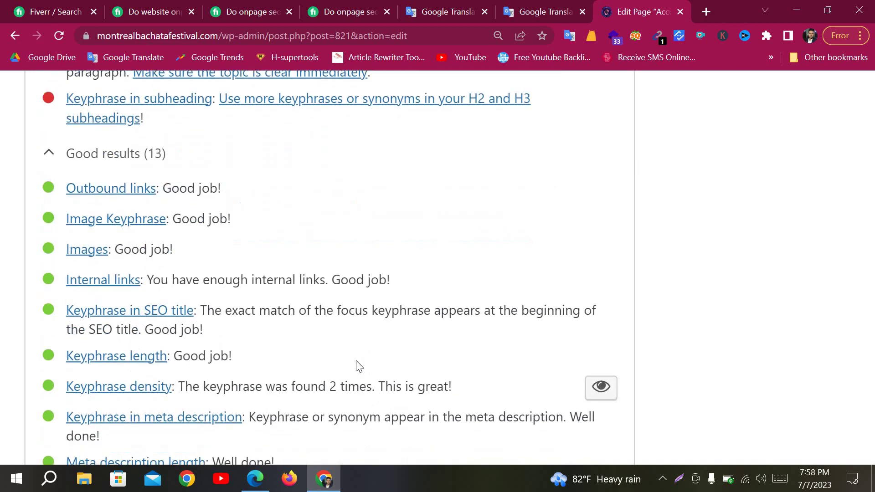
scroll(289, 322, up, 2)
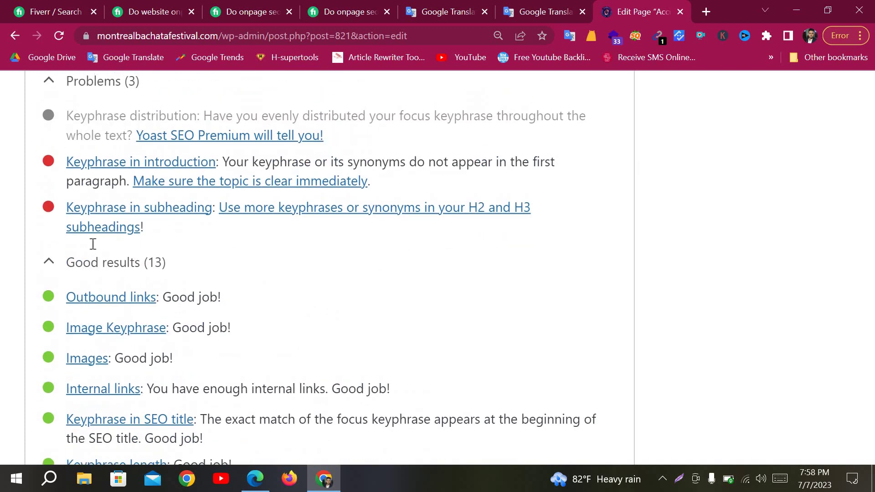
scroll(90, 242, up, 1)
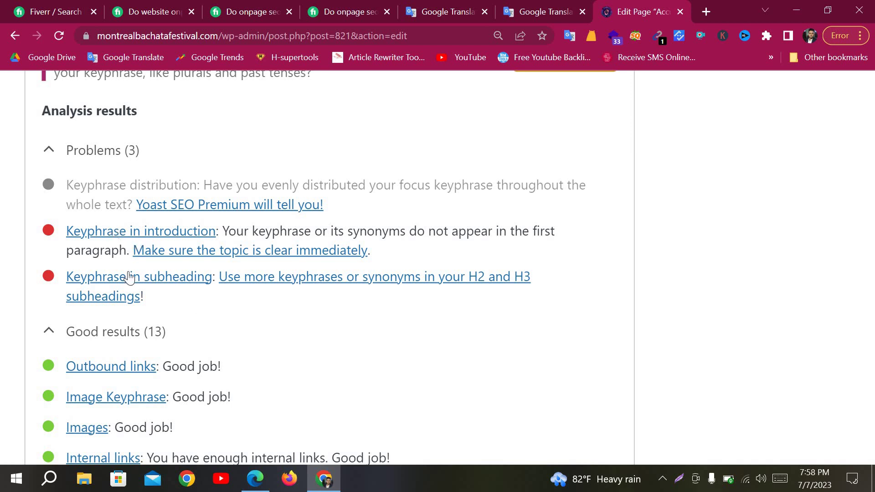
Review the Accueil page's focus keyphrase, Google preview, SEO title, slug and meta description in the Yoast SEO section
key(ctrl+minus)
key(ctrl+minus)
key(ctrl+minus)
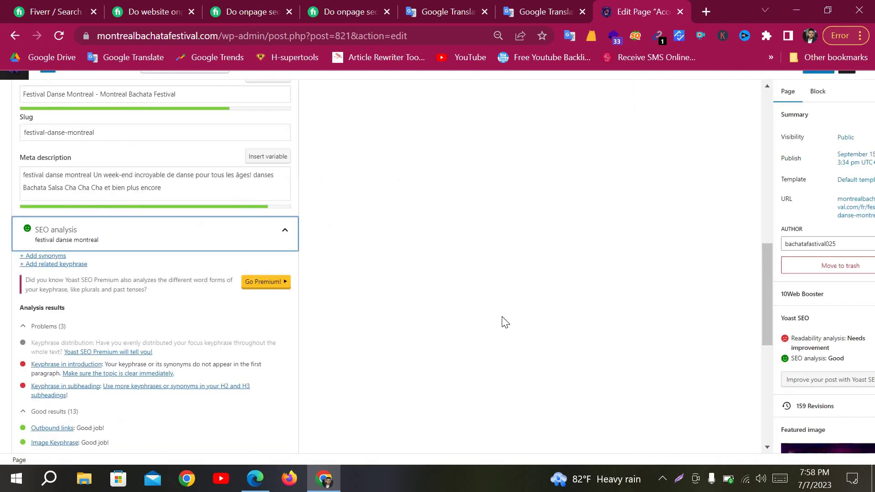
scroll(504, 323, up, 8)
scroll(505, 322, up, 1)
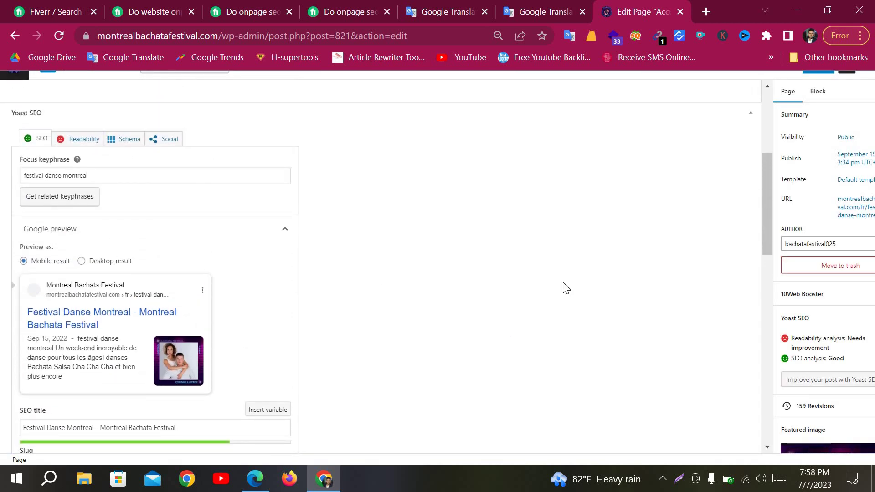
scroll(393, 187, up, 6)
scroll(579, 410, down, 6)
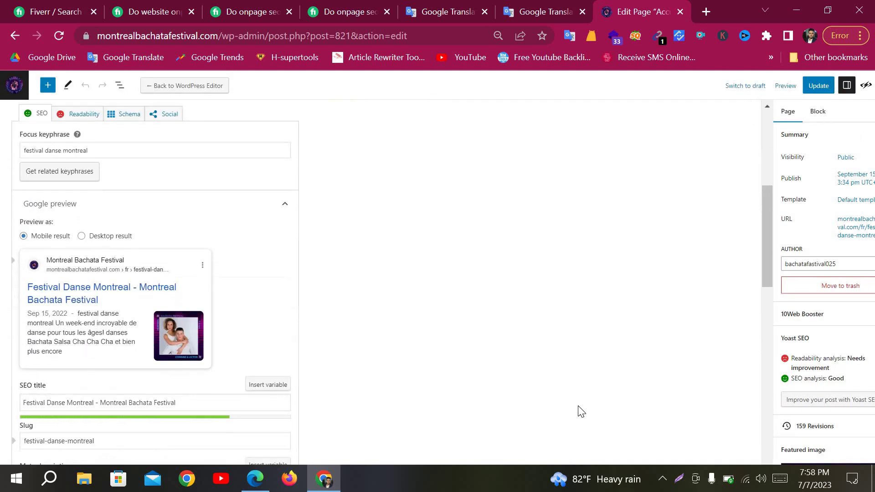
scroll(578, 410, up, 2)
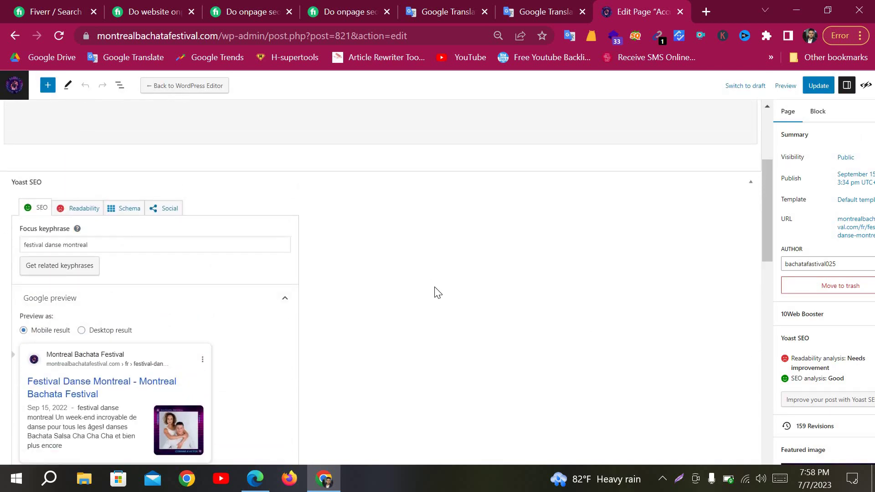
scroll(474, 382, down, 4)
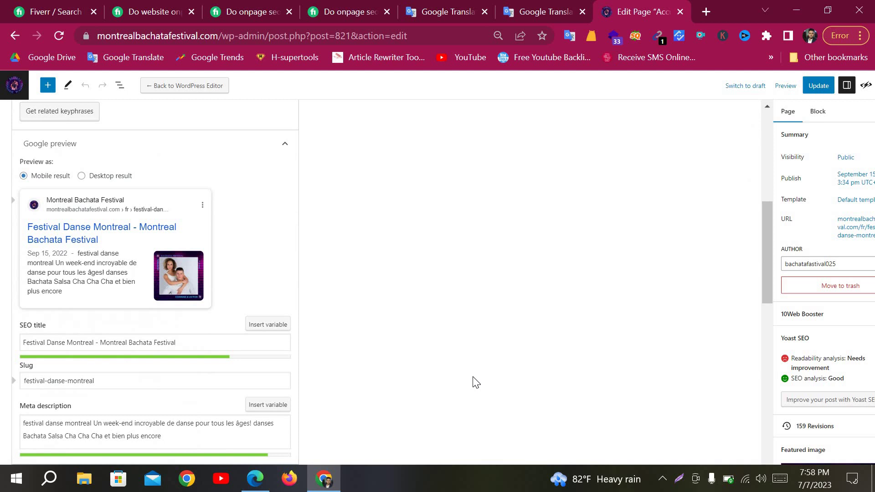
scroll(476, 383, up, 3)
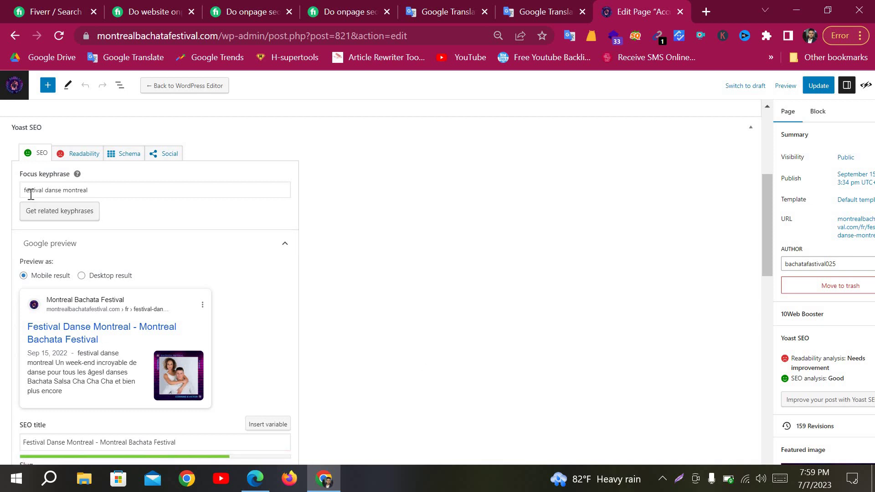
scroll(115, 201, up, 1)
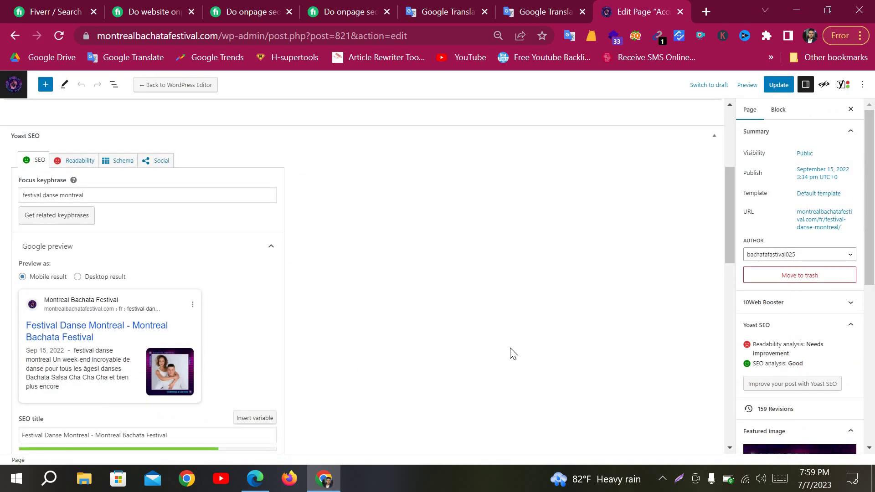
scroll(513, 355, down, 4)
scroll(513, 355, up, 5)
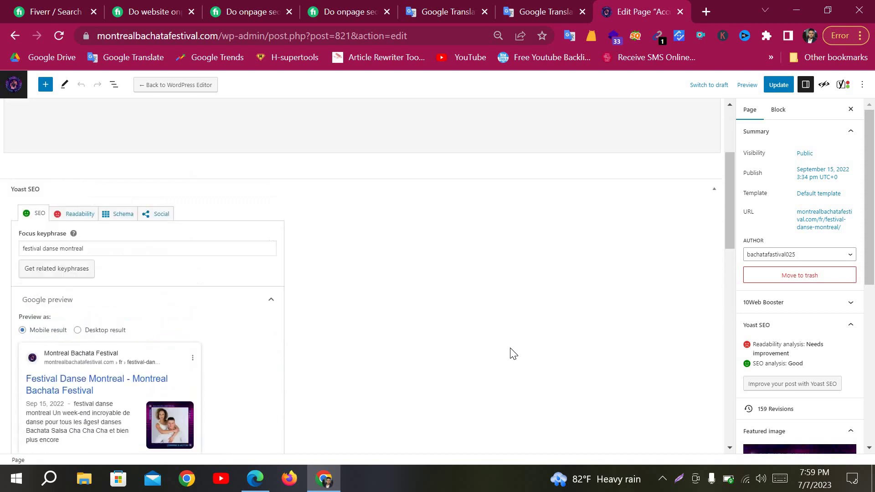
scroll(513, 351, up, 3)
scroll(456, 358, down, 3)
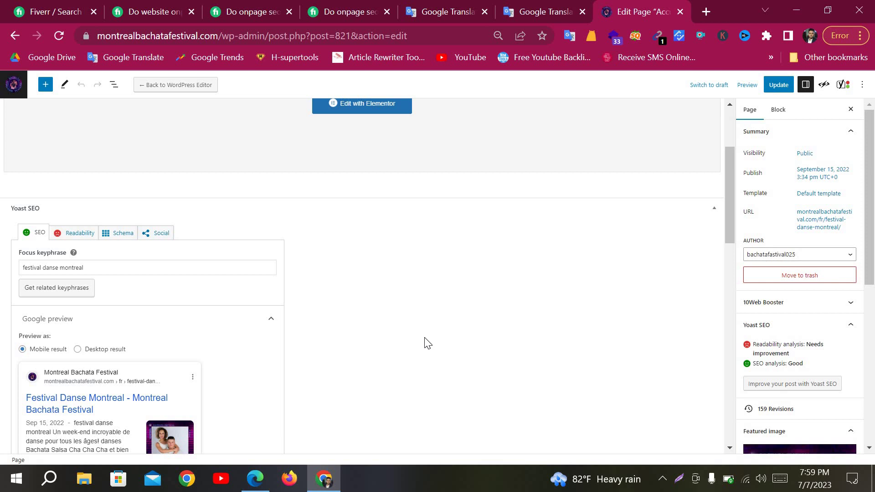
scroll(428, 344, down, 2)
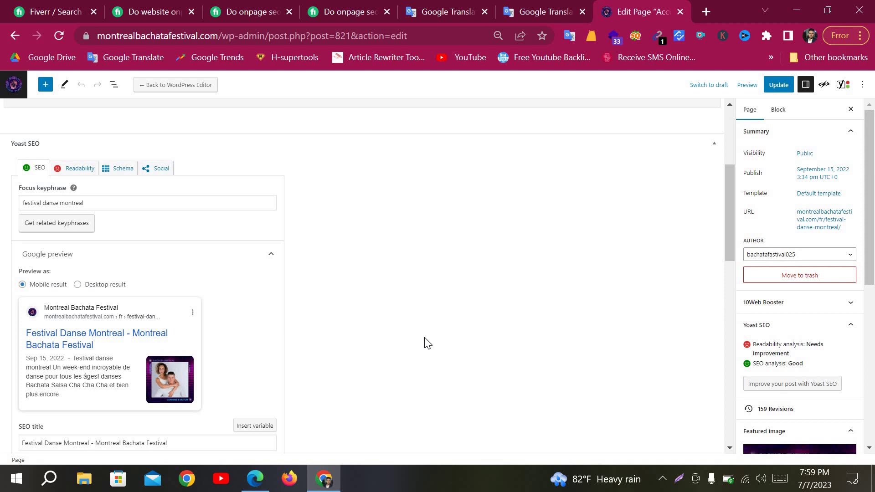
scroll(469, 318, down, 5)
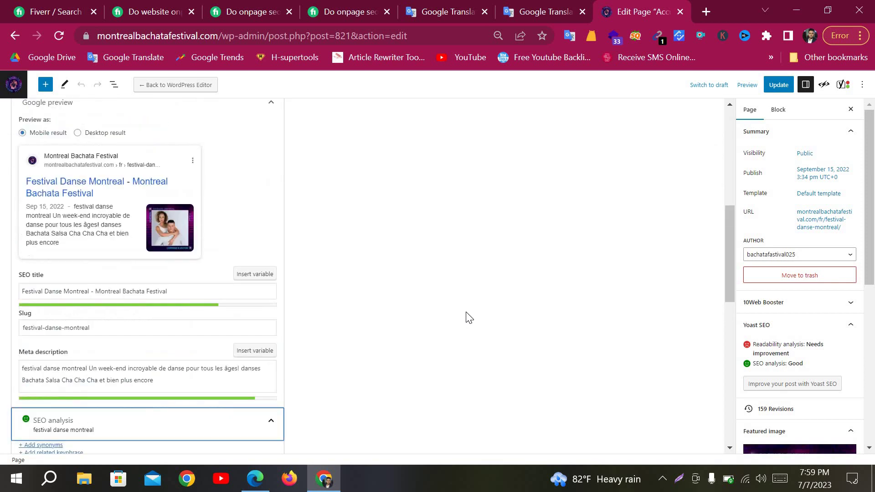
scroll(470, 318, up, 4)
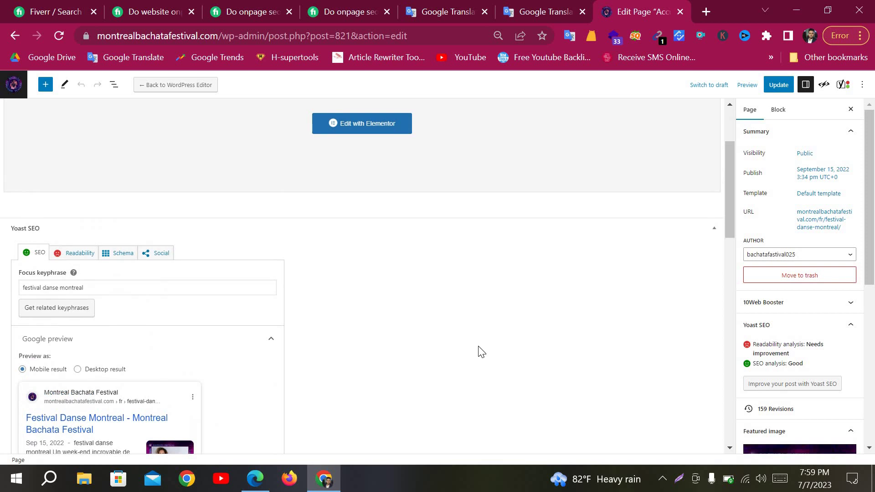
scroll(482, 352, down, 4)
scroll(482, 352, up, 2)
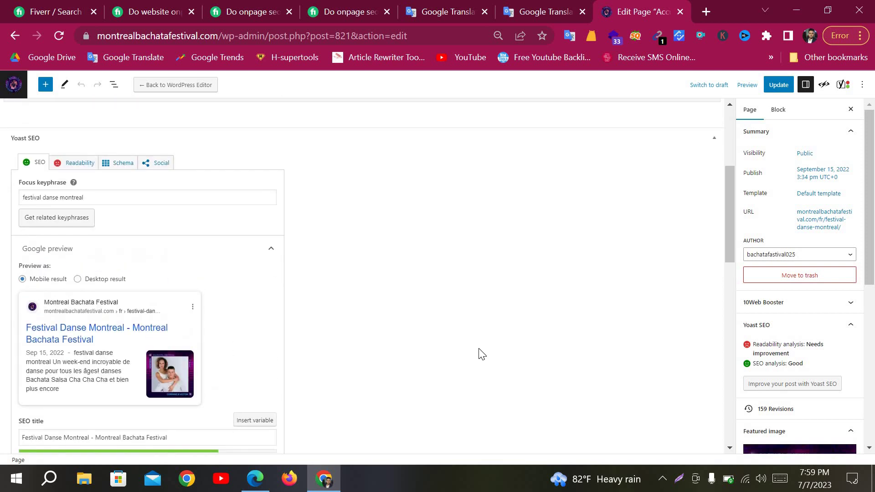